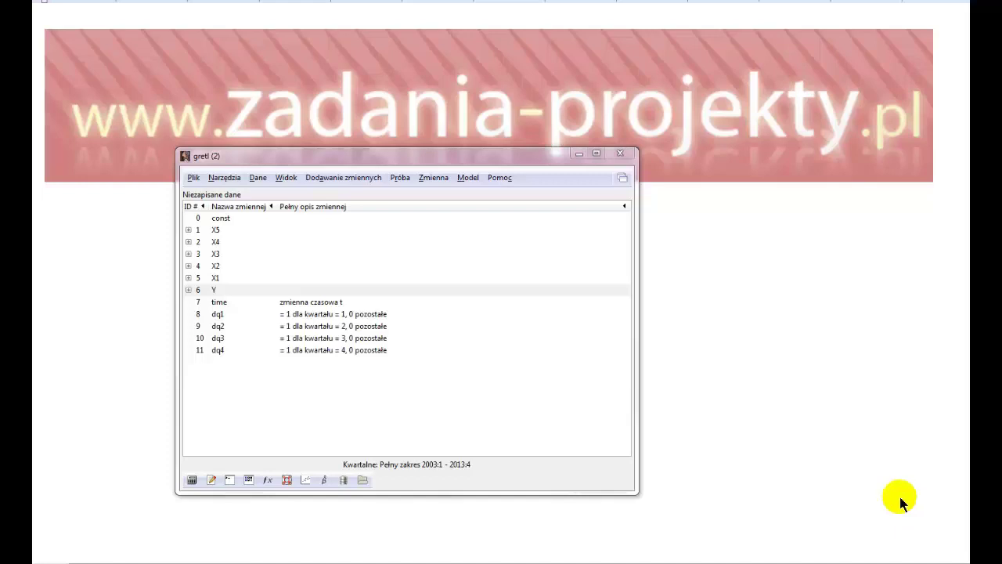
pyautogui.click(215, 290)
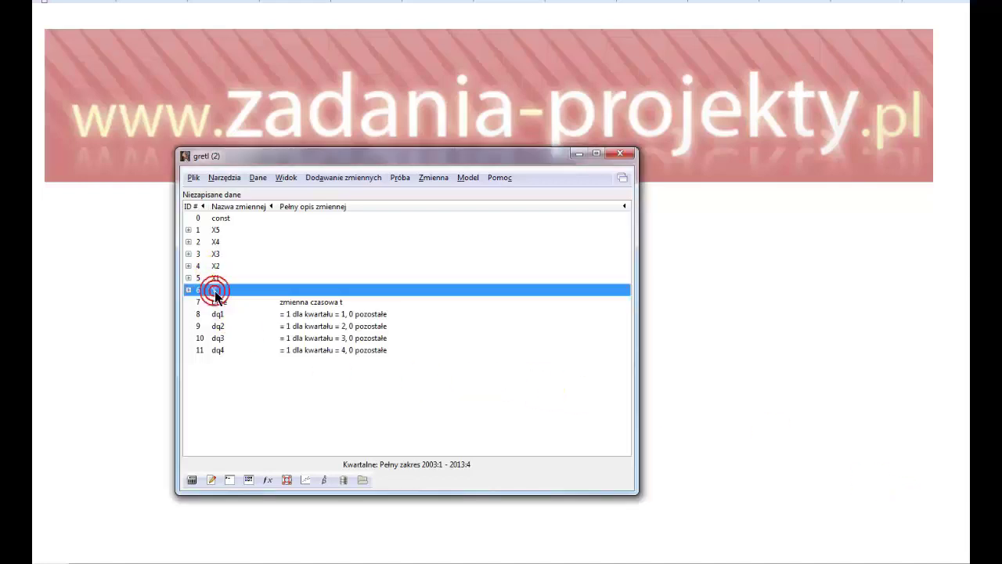
pyautogui.moveTo(238, 226); pyautogui.dragTo(237, 279)
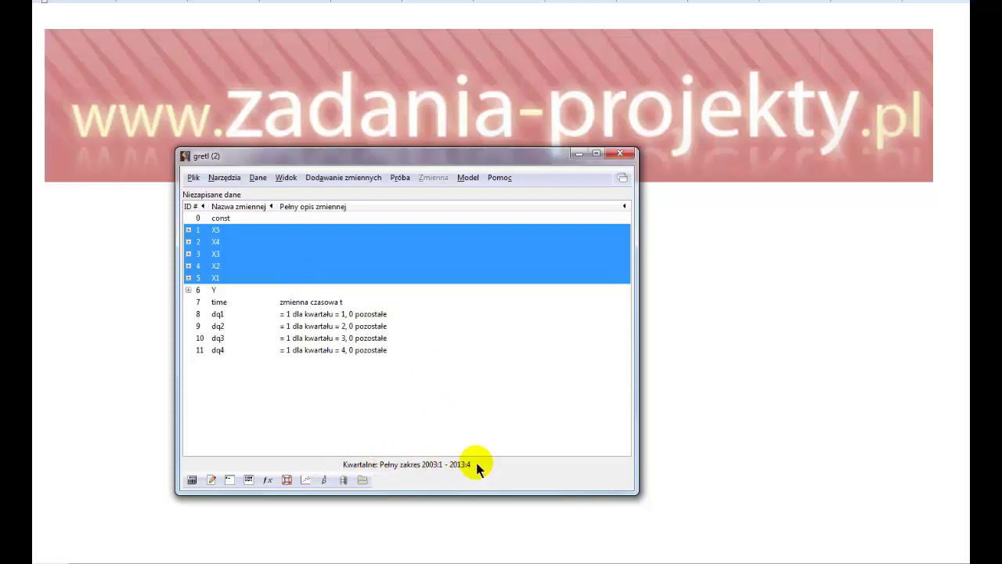
pyautogui.click(217, 292)
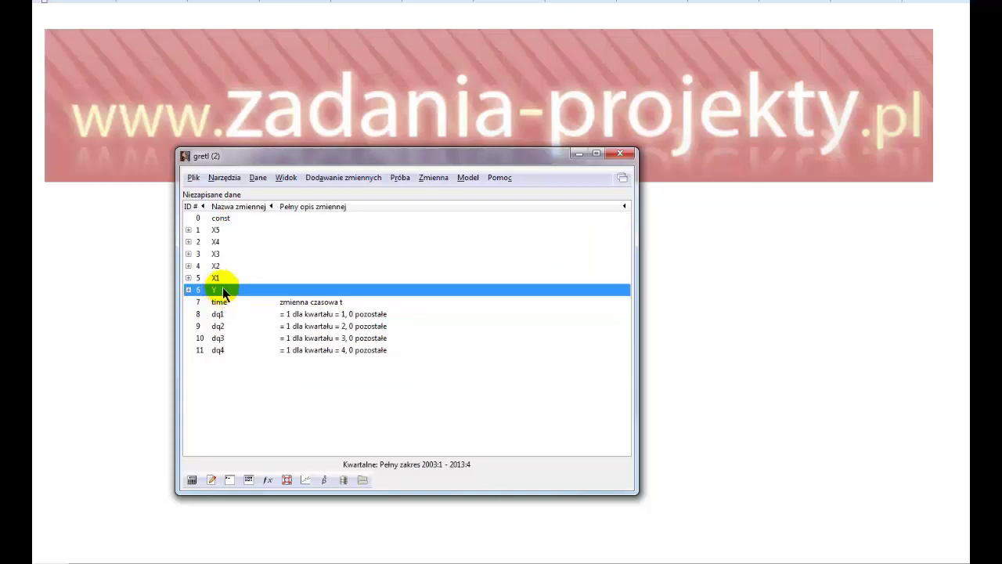
pyautogui.moveTo(223, 280); pyautogui.dragTo(225, 231)
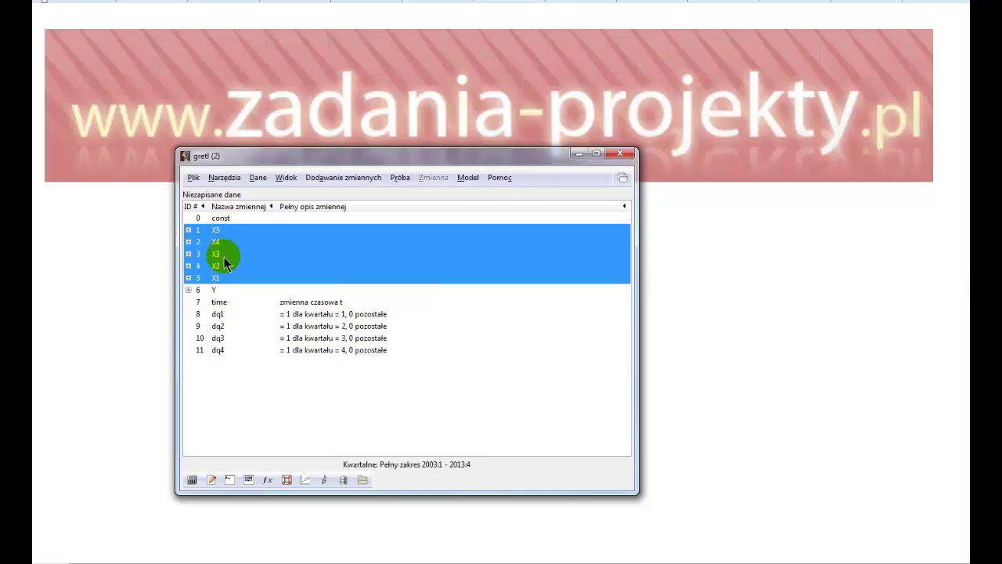
# - Start an ordinary least squares (KMNK) model specification for Y and remove every regressor except const
pyautogui.click(224, 292)
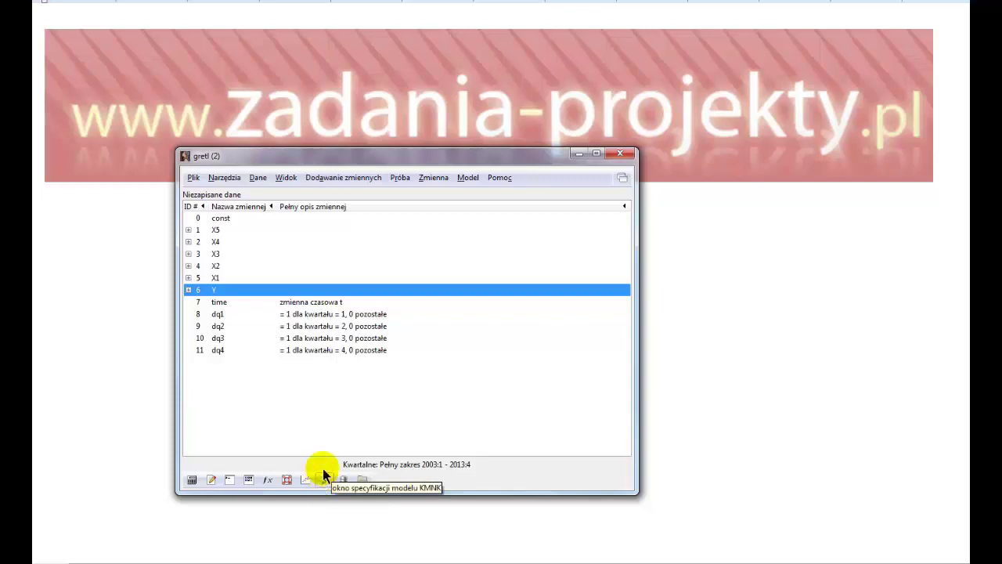
pyautogui.click(467, 177)
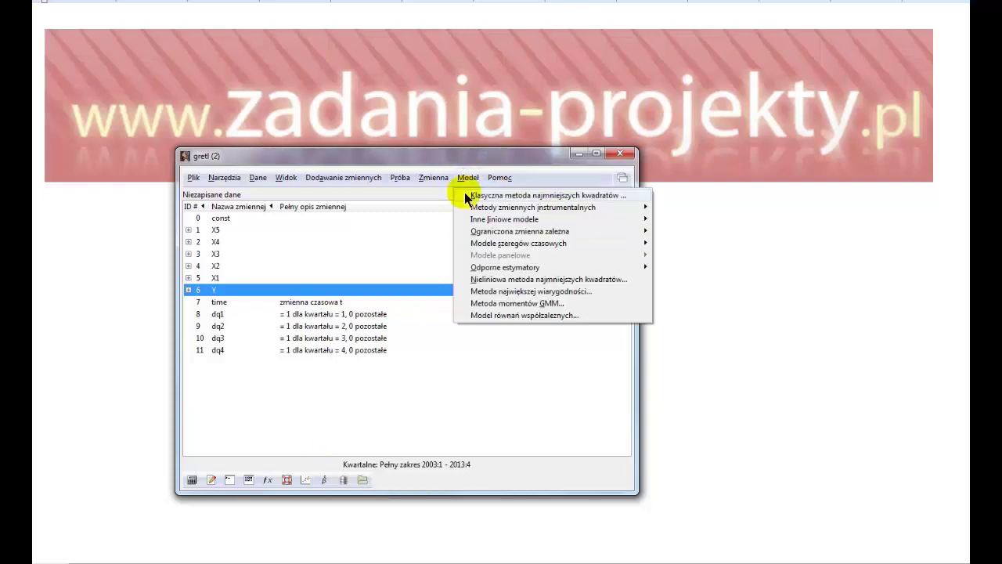
pyautogui.click(464, 194)
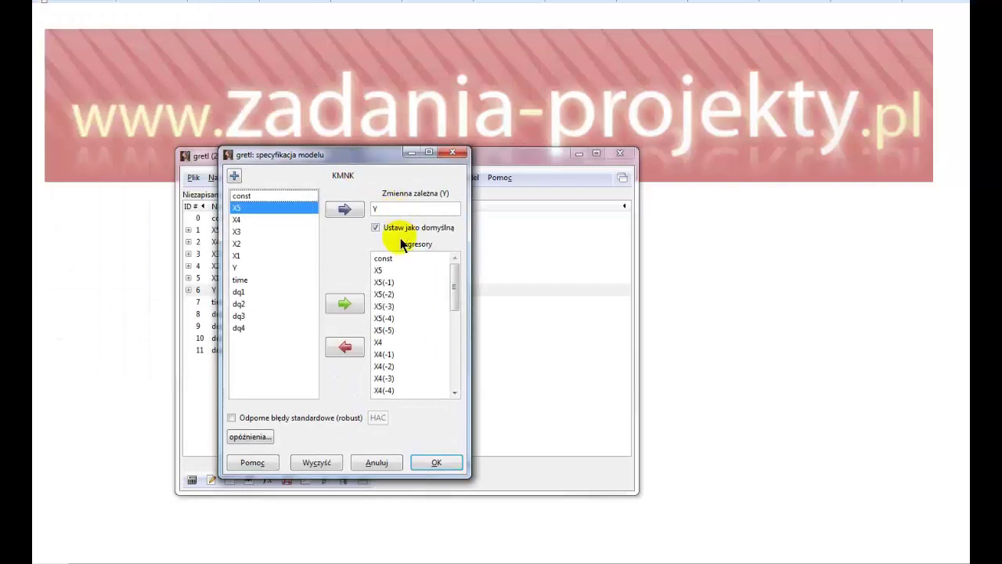
pyautogui.click(389, 272)
pyautogui.moveTo(391, 281); pyautogui.dragTo(392, 440)
pyautogui.click(345, 347)
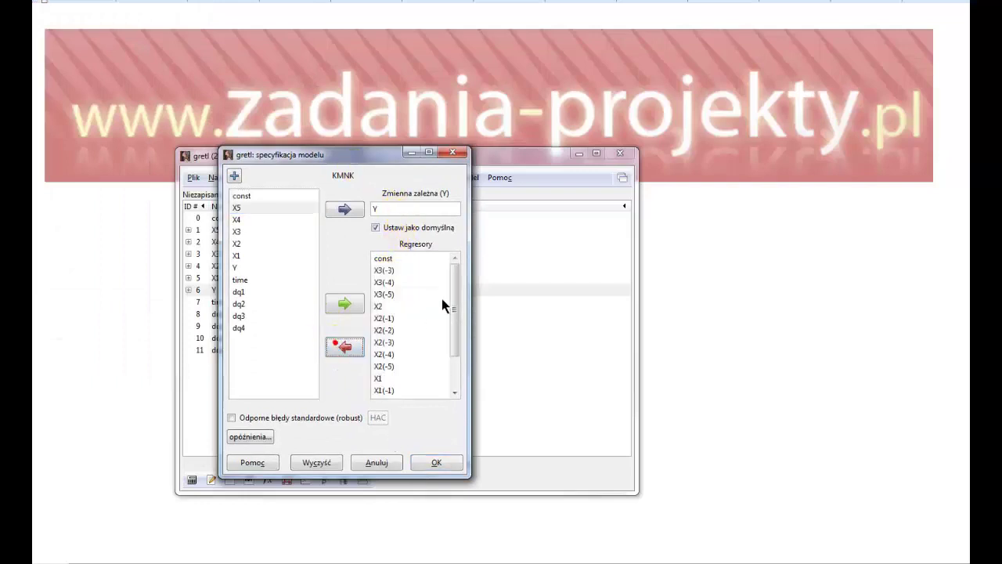
pyautogui.moveTo(404, 267); pyautogui.dragTo(401, 434)
pyautogui.click(344, 347)
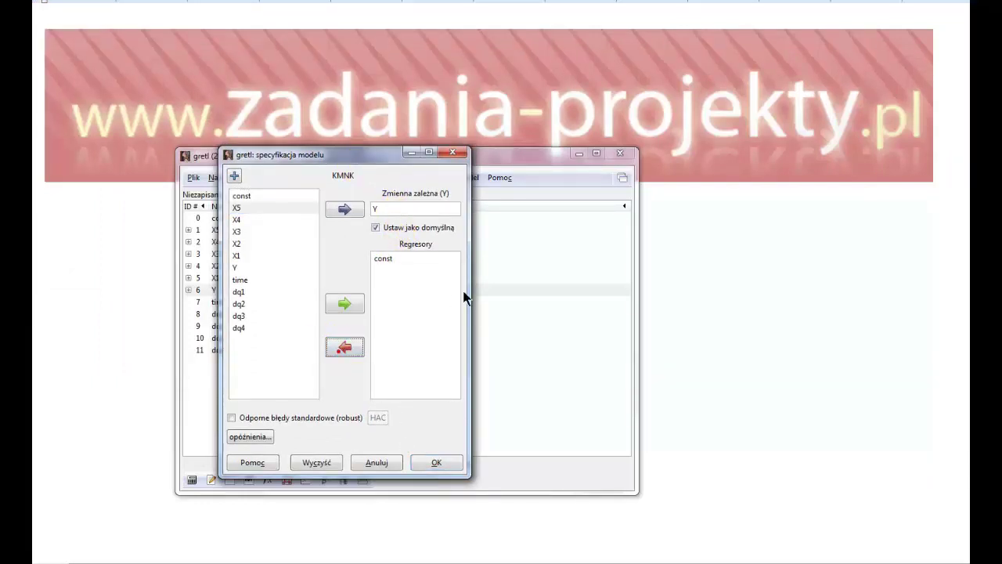
# - Add X5, X4, X3, X2, X1 and the time variable to the model's regressors
pyautogui.moveTo(253, 207); pyautogui.dragTo(257, 257)
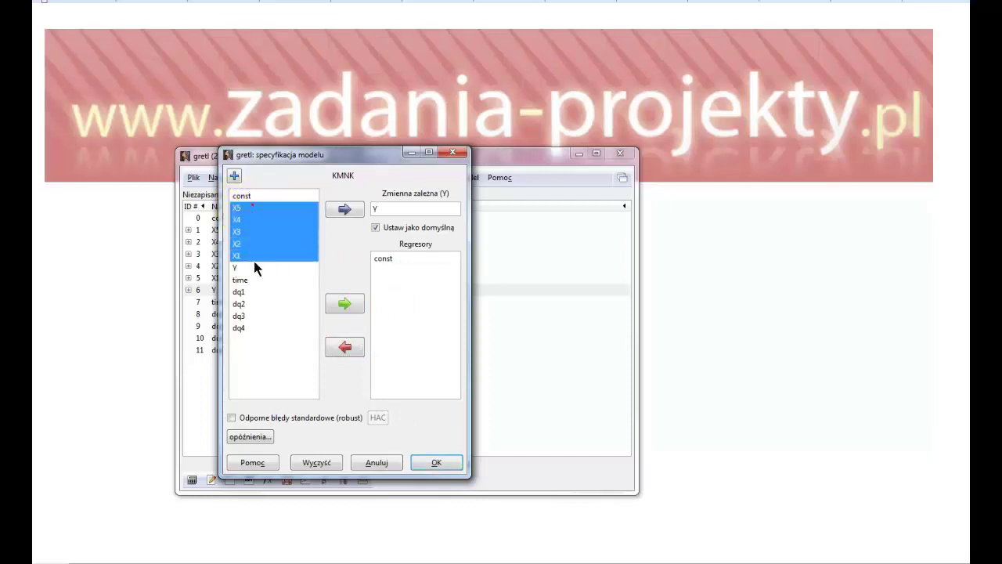
pyautogui.click(329, 313)
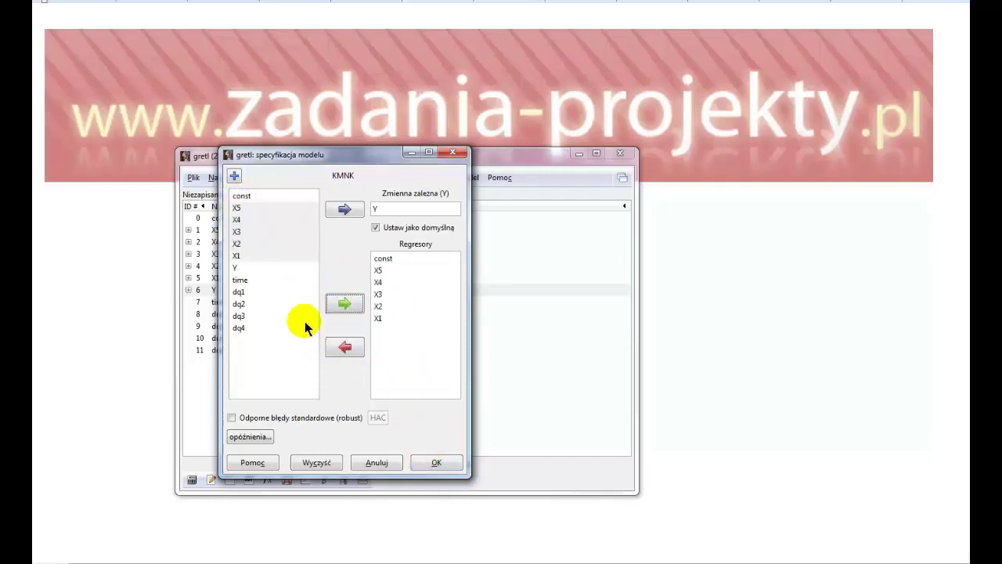
pyautogui.click(302, 279)
pyautogui.click(361, 311)
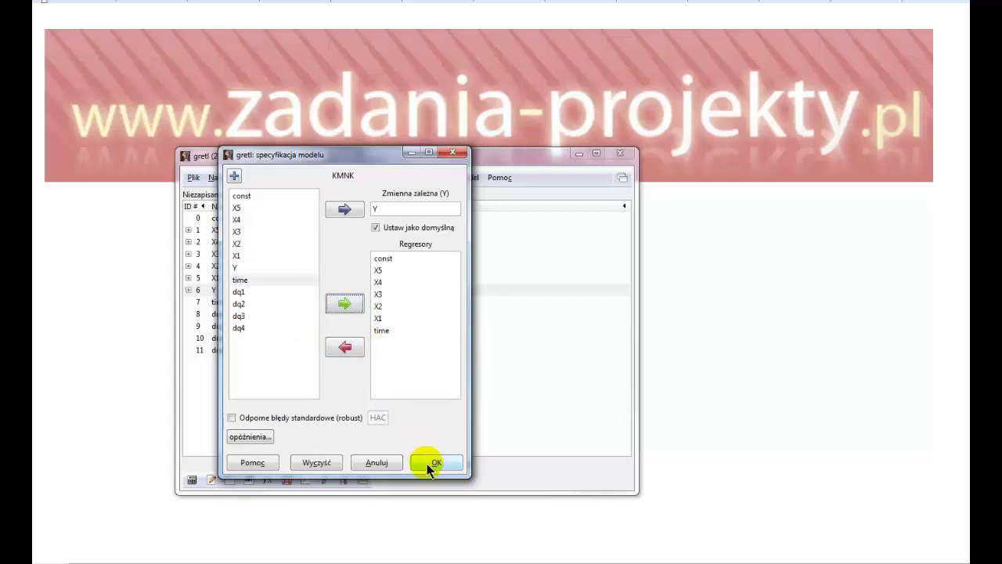
# - View the values of variable Y and its time series plot, closing both windows again
pyautogui.click(585, 337)
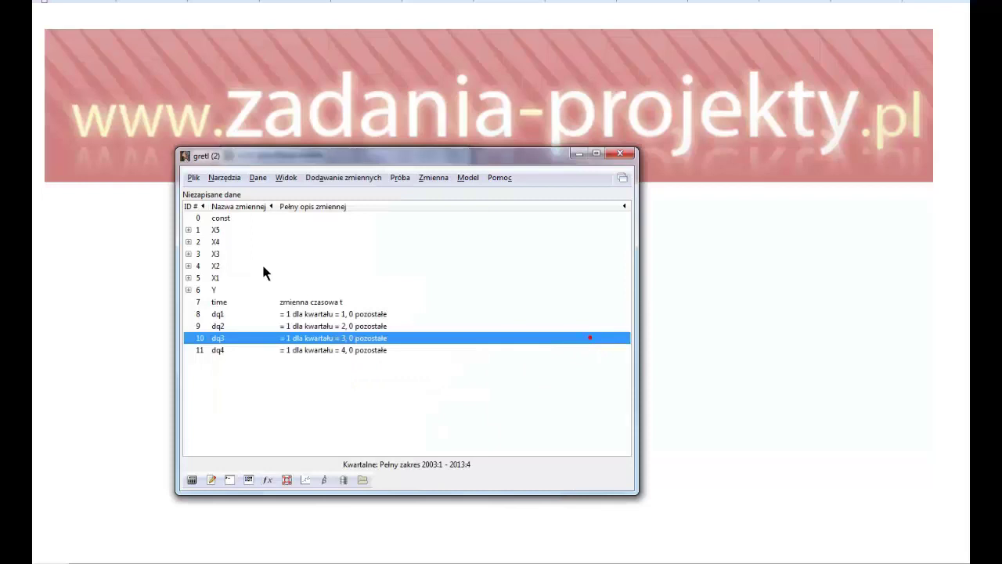
pyautogui.click(219, 279)
pyautogui.doubleClick(220, 290)
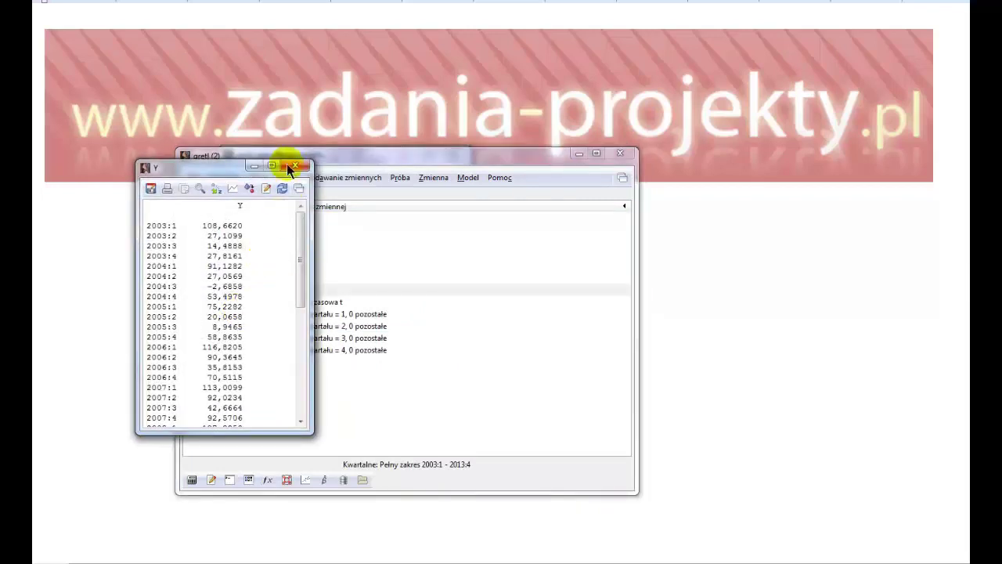
pyautogui.click(292, 166)
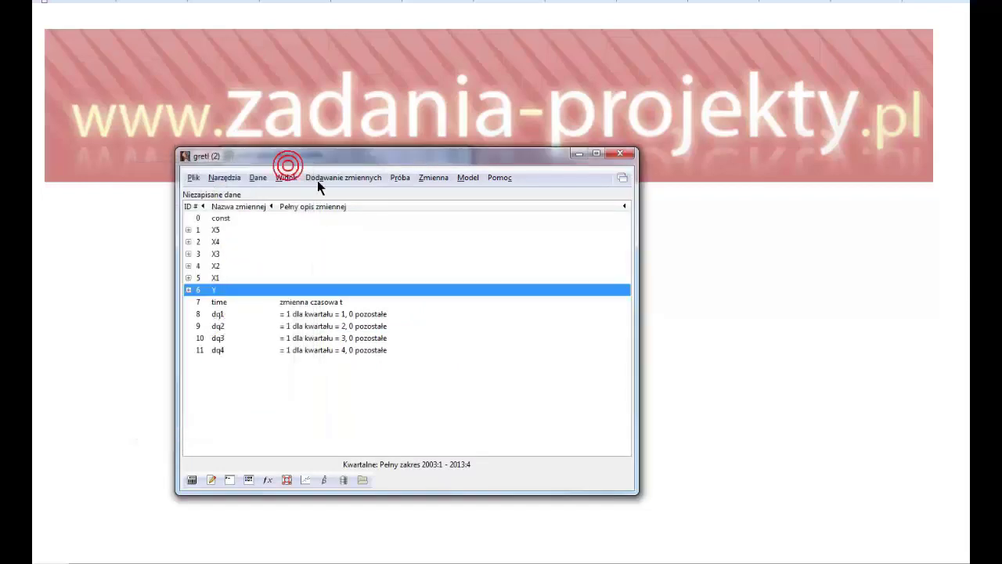
pyautogui.rightClick(227, 288)
pyautogui.click(289, 320)
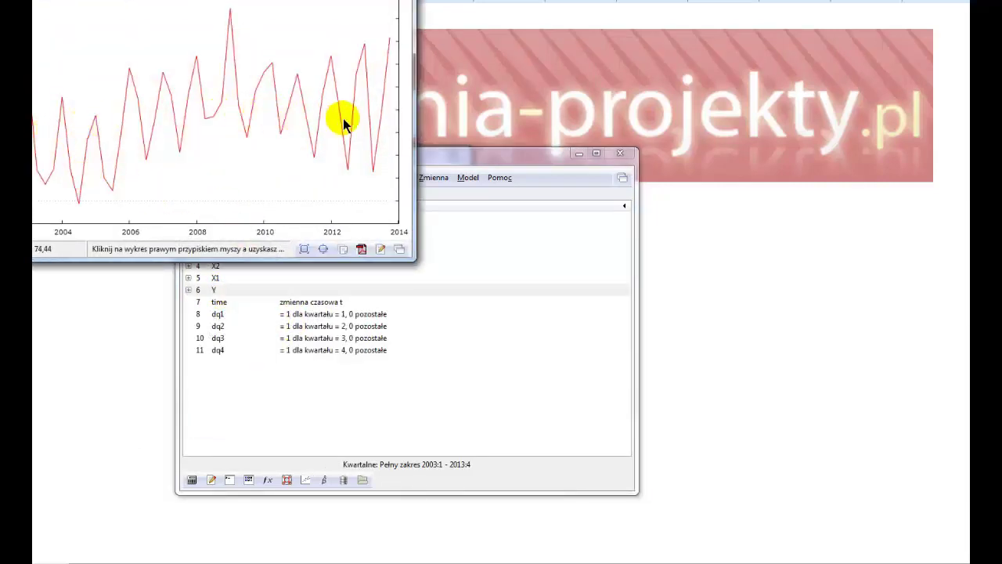
pyautogui.press('Escape')
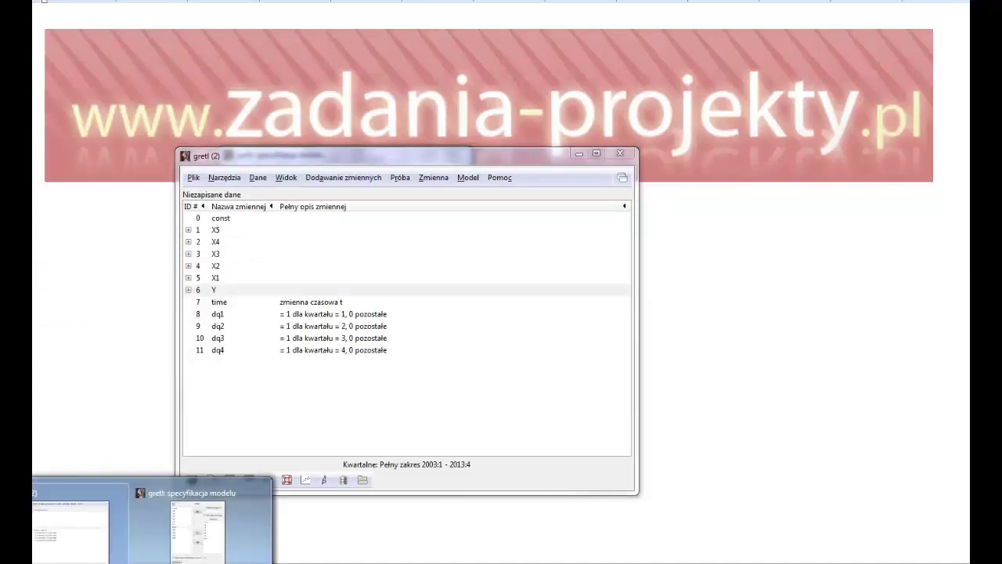
# - Return to the model specification, remove time from the regressors and estimate the model
pyautogui.click(207, 531)
pyautogui.click(395, 331)
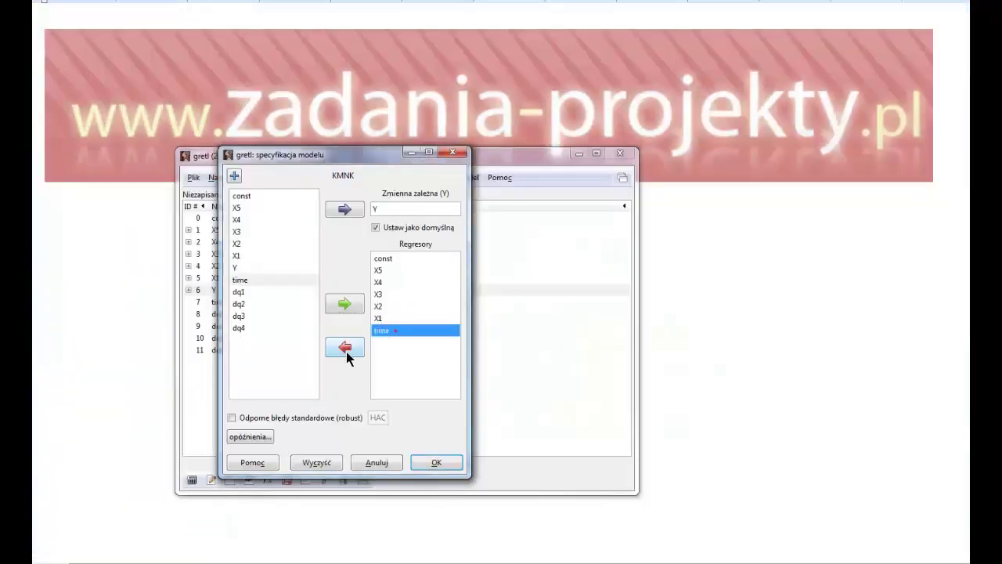
pyautogui.click(344, 350)
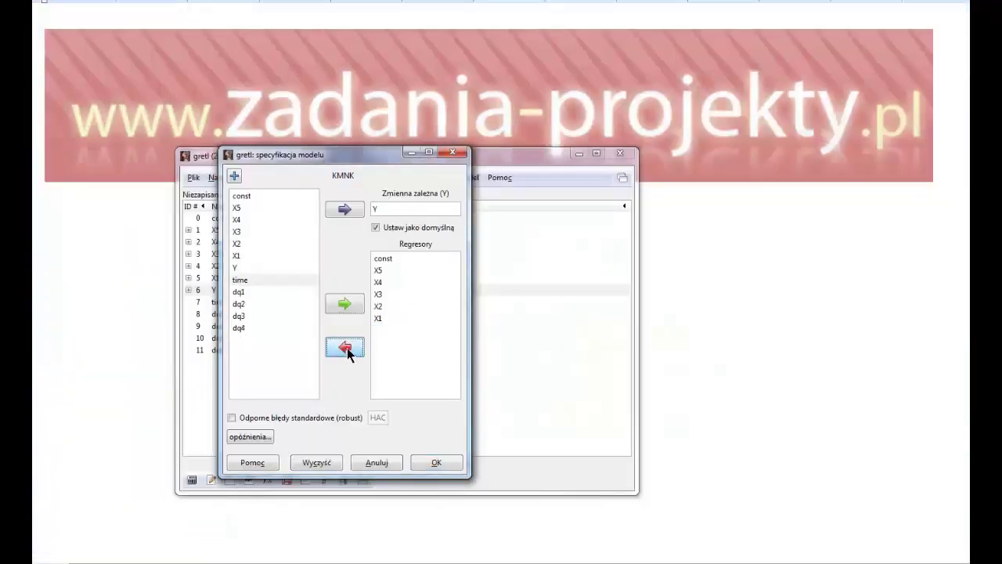
pyautogui.click(431, 464)
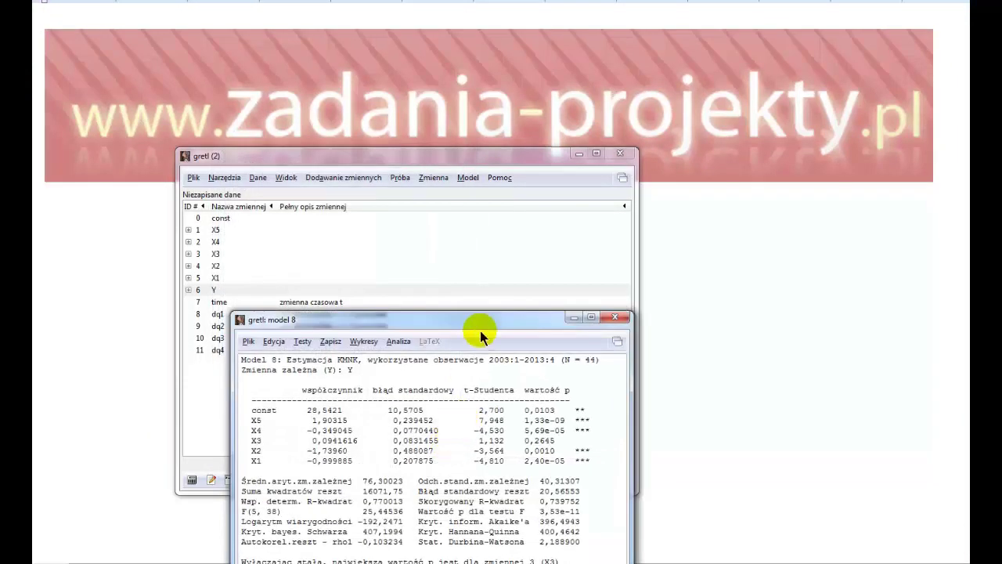
# - Examine the estimation results for Y, checking the p-value of X3 and the R-squared coefficient
pyautogui.moveTo(482, 319); pyautogui.dragTo(541, 46)
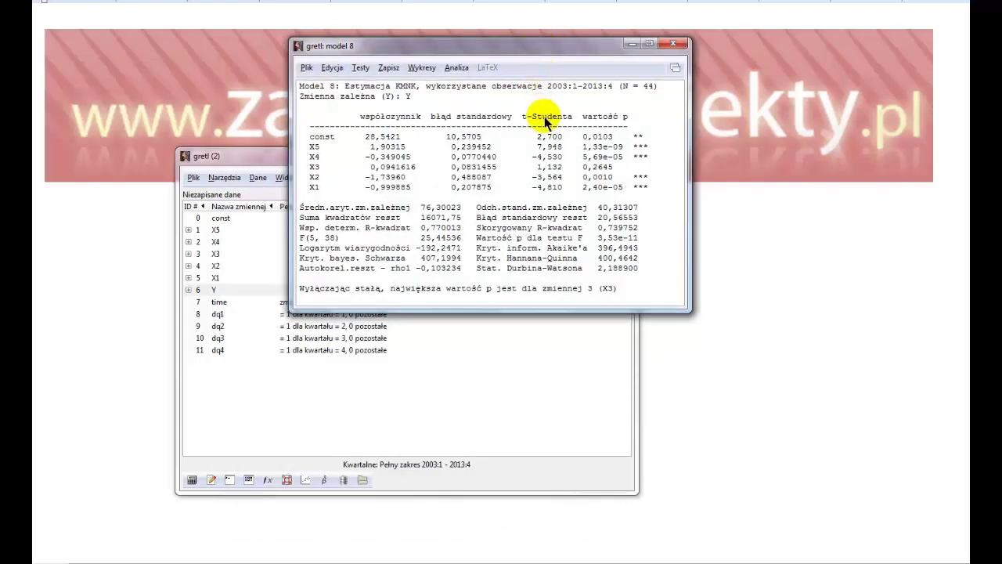
pyautogui.doubleClick(408, 95)
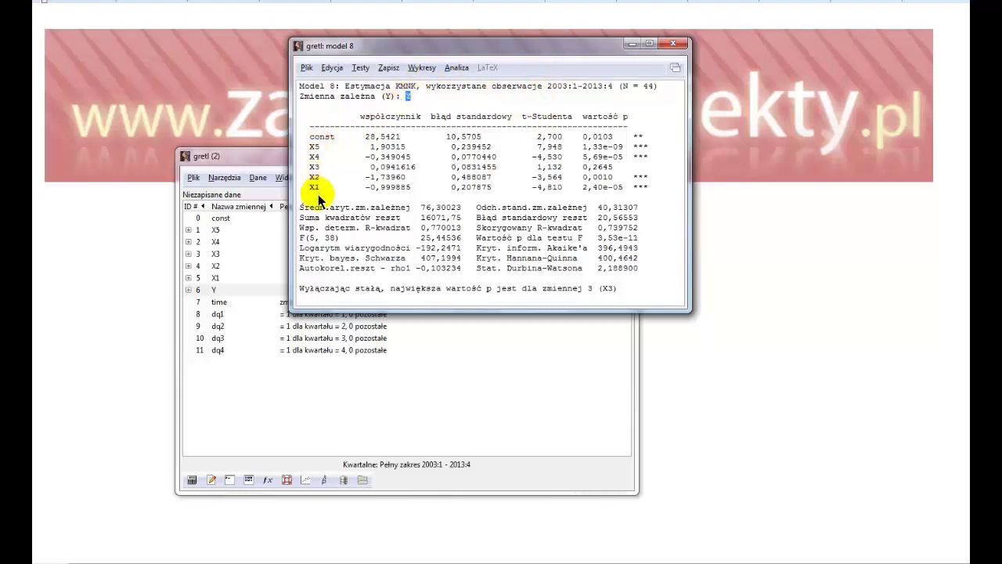
pyautogui.tripleClick(602, 170)
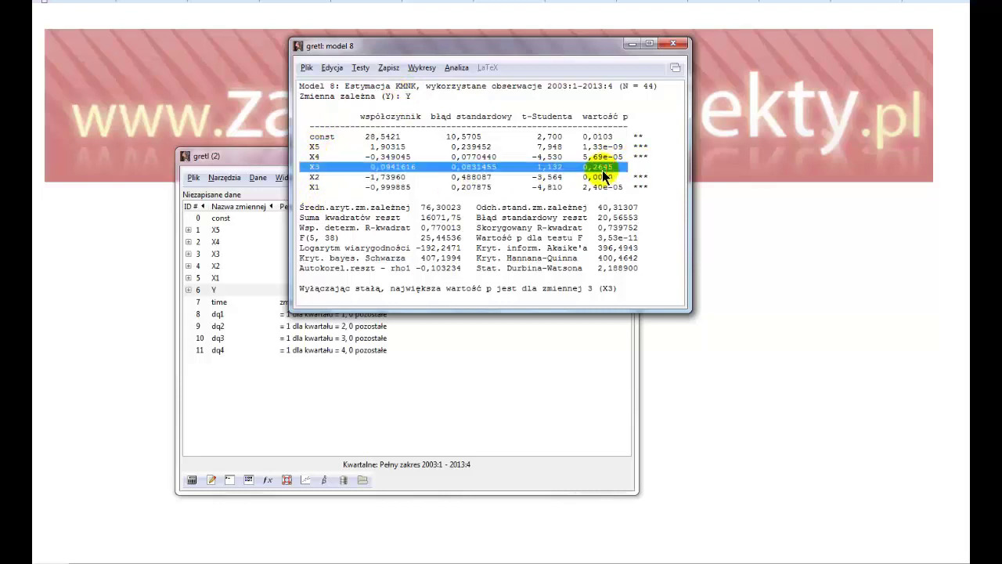
pyautogui.moveTo(584, 165); pyautogui.dragTo(614, 169)
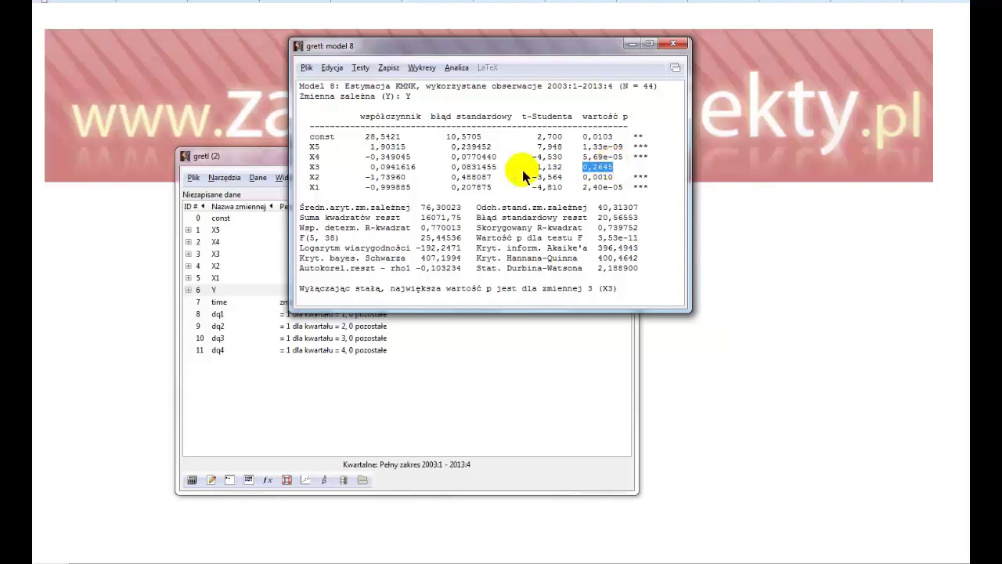
pyautogui.moveTo(328, 160); pyautogui.dragTo(376, 156)
pyautogui.click(317, 174)
pyautogui.tripleClick(316, 167)
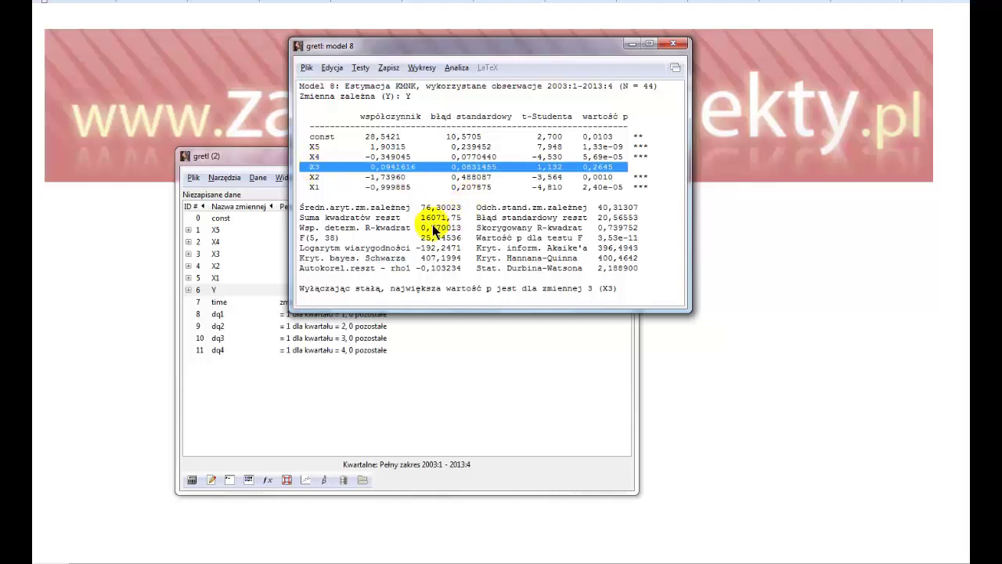
pyautogui.moveTo(421, 227); pyautogui.dragTo(450, 229)
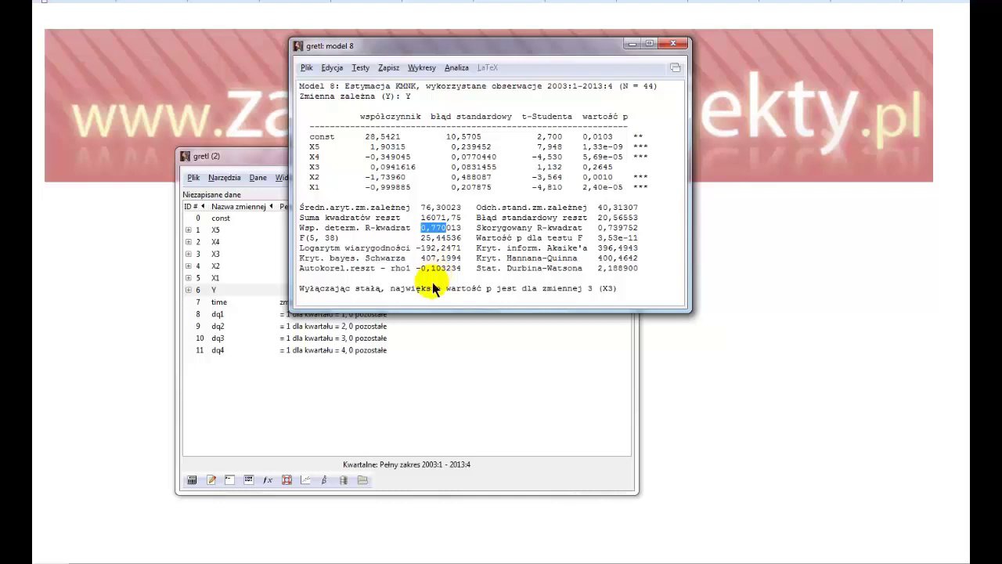
# - Generate the correlogram of the model residuals with a maximum lag of 8
pyautogui.click(422, 67)
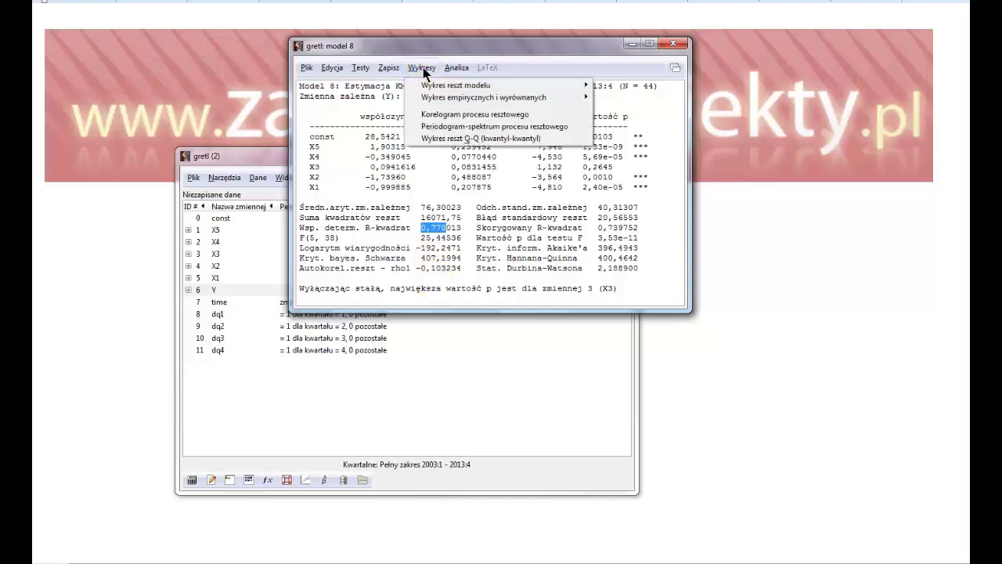
pyautogui.click(423, 116)
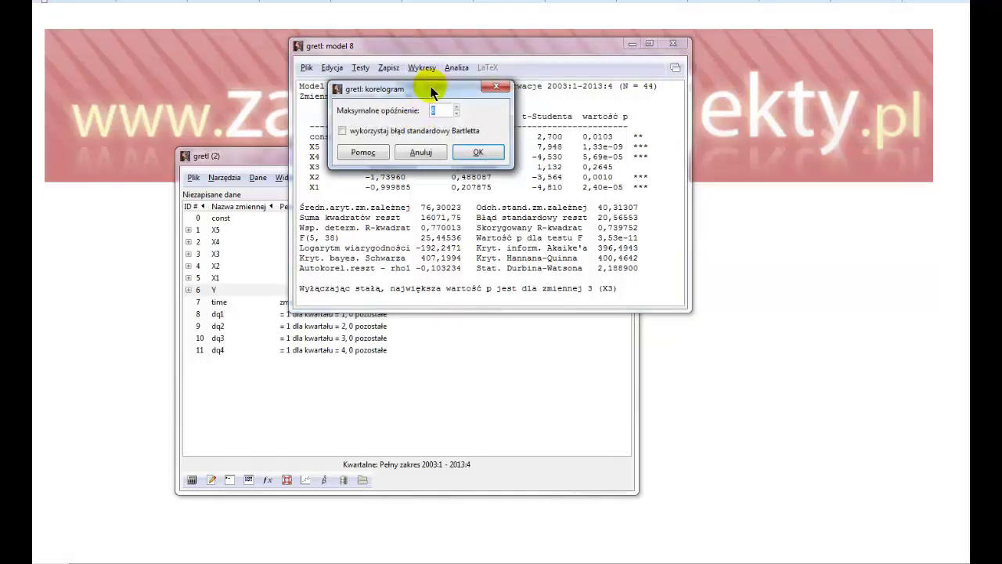
pyautogui.click(461, 153)
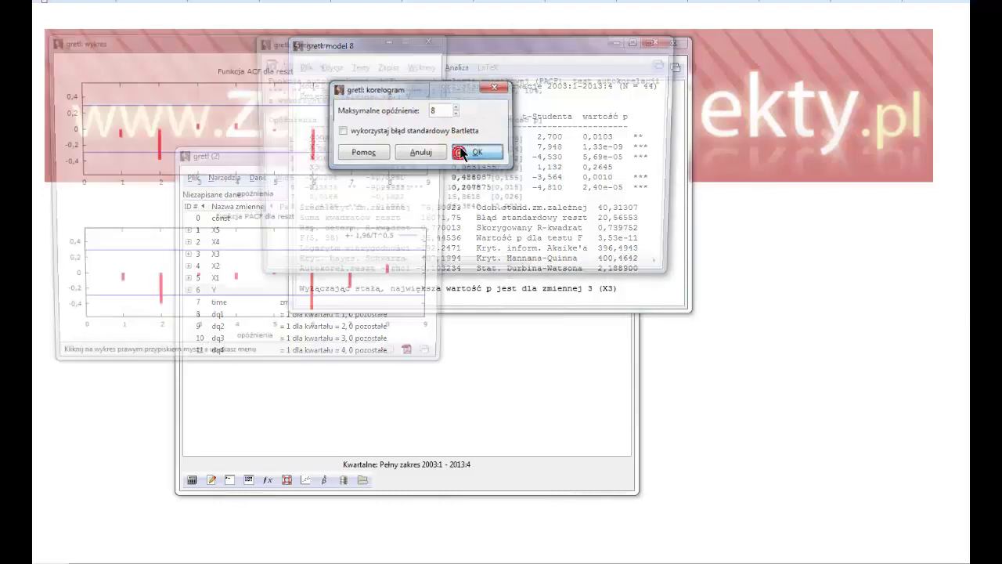
# - Place the correlogram table beside its plot and examine the significance of the PACF values at lags 2 and 6
pyautogui.moveTo(279, 41); pyautogui.dragTo(477, 152)
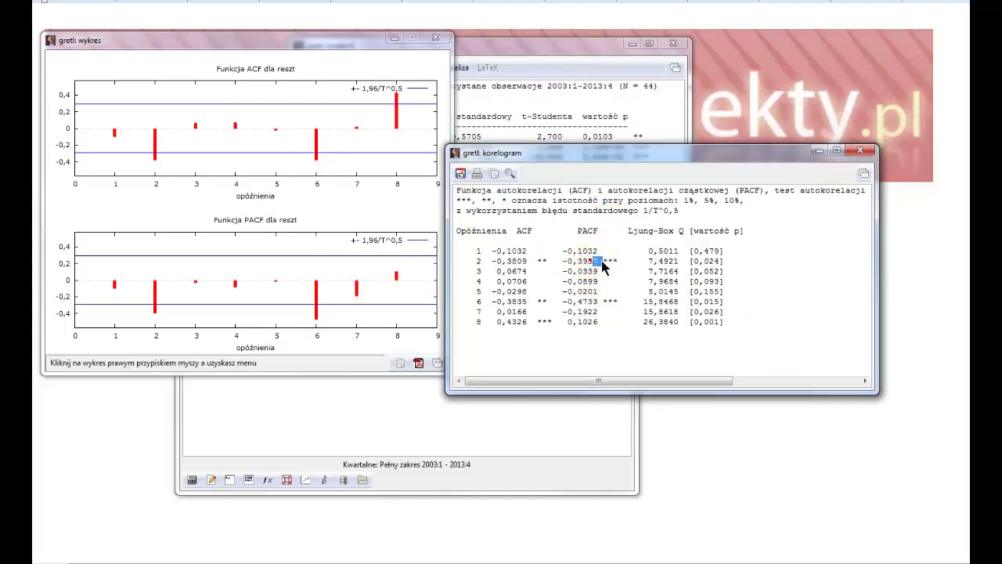
pyautogui.moveTo(594, 260); pyautogui.dragTo(618, 266)
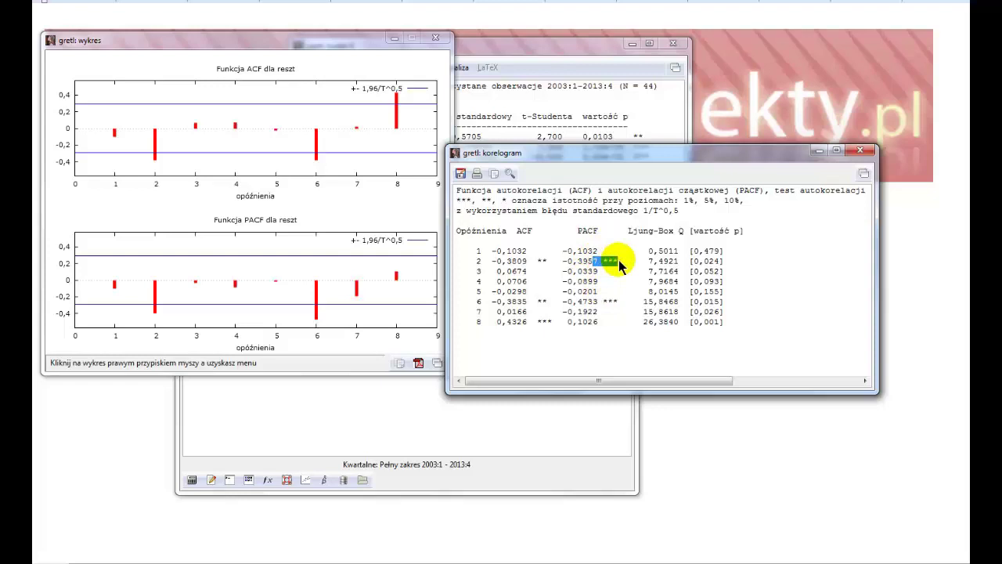
pyautogui.tripleClick(584, 229)
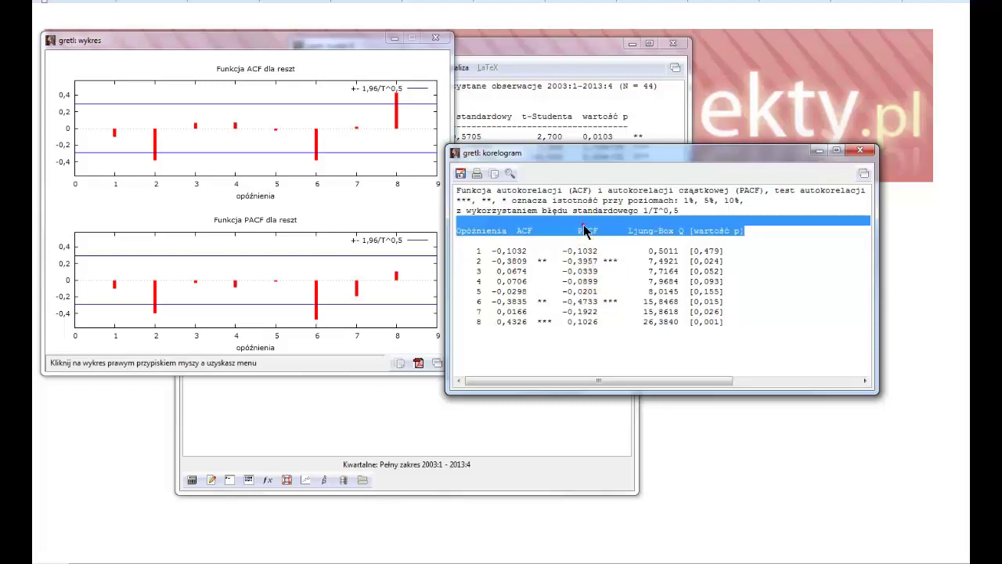
pyautogui.click(584, 228)
pyautogui.tripleClick(584, 229)
pyautogui.click(584, 235)
pyautogui.doubleClick(586, 231)
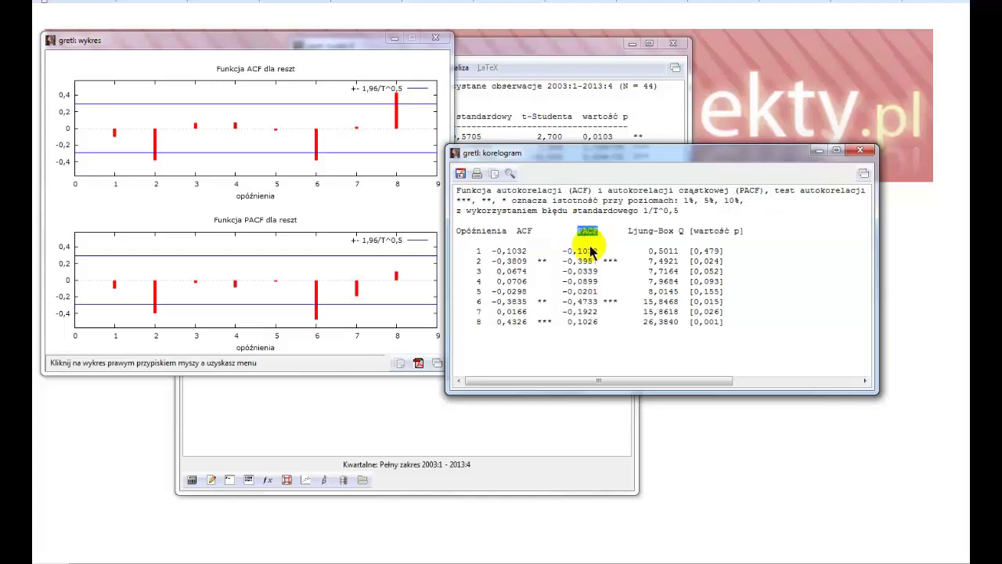
pyautogui.moveTo(581, 265); pyautogui.dragTo(603, 266)
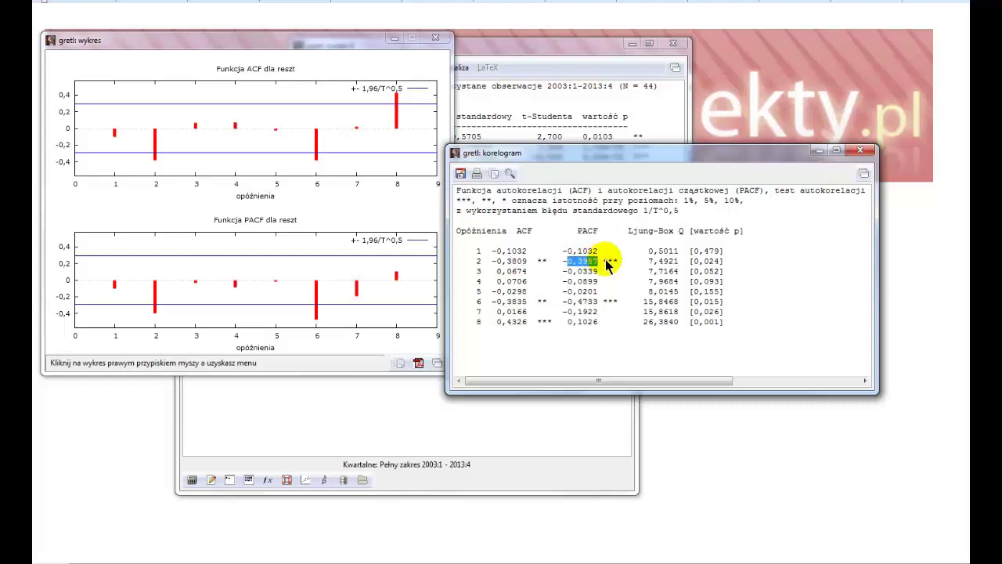
pyautogui.moveTo(567, 303); pyautogui.dragTo(621, 309)
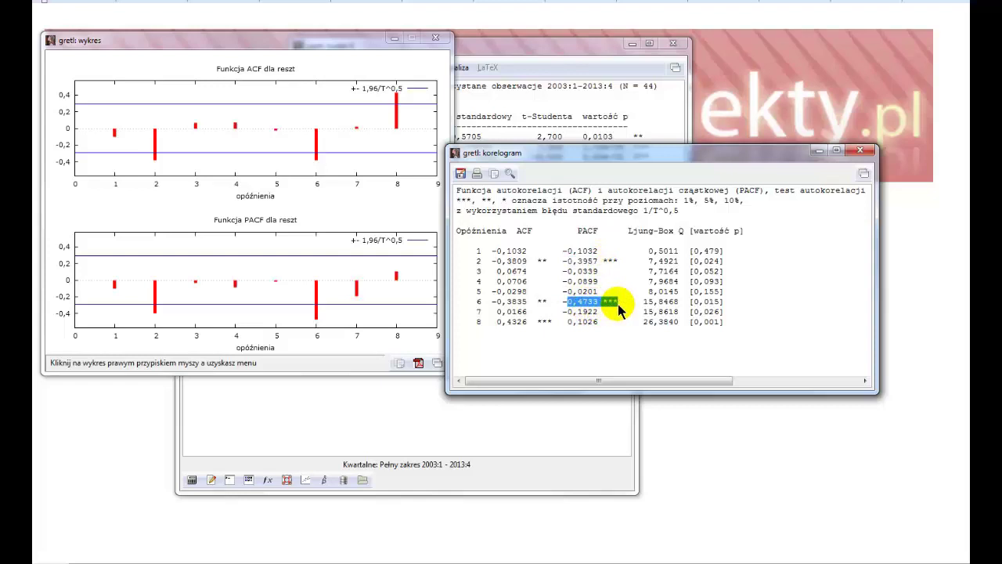
# - Examine the residual correlogram's PACF significance at lag 6, and close the correlogram plot and table
pyautogui.click(619, 310)
pyautogui.doubleClick(618, 309)
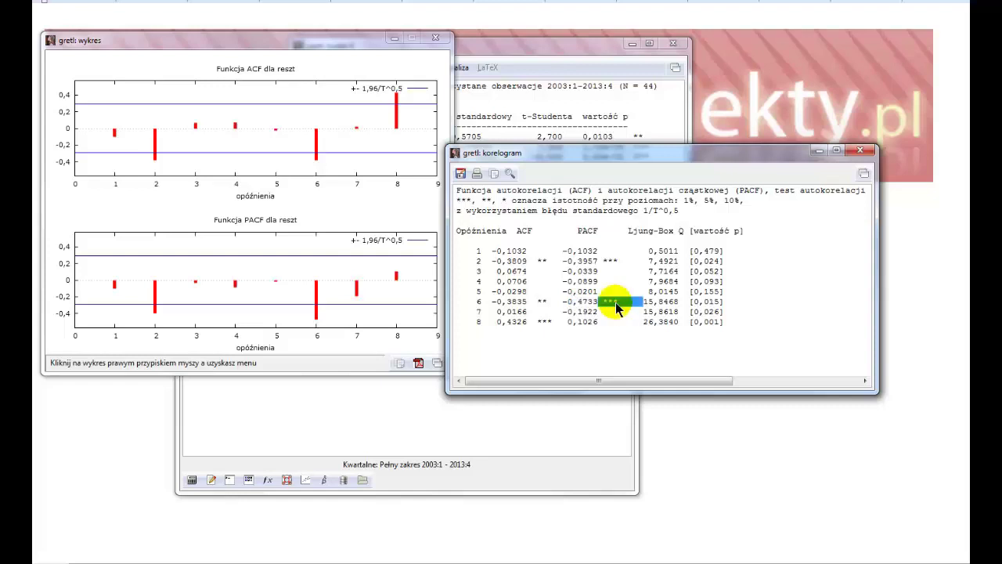
pyautogui.tripleClick(561, 305)
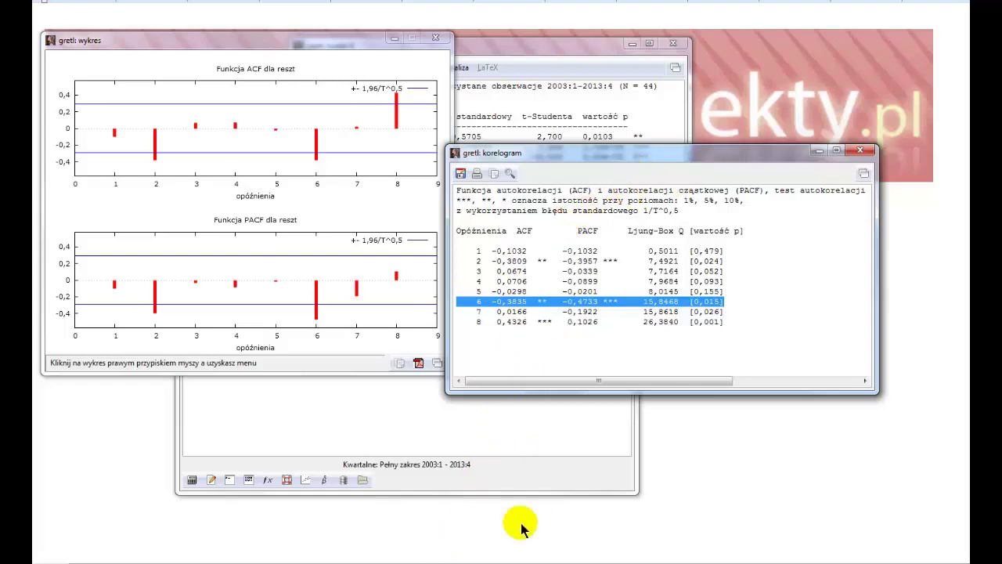
pyautogui.click(436, 38)
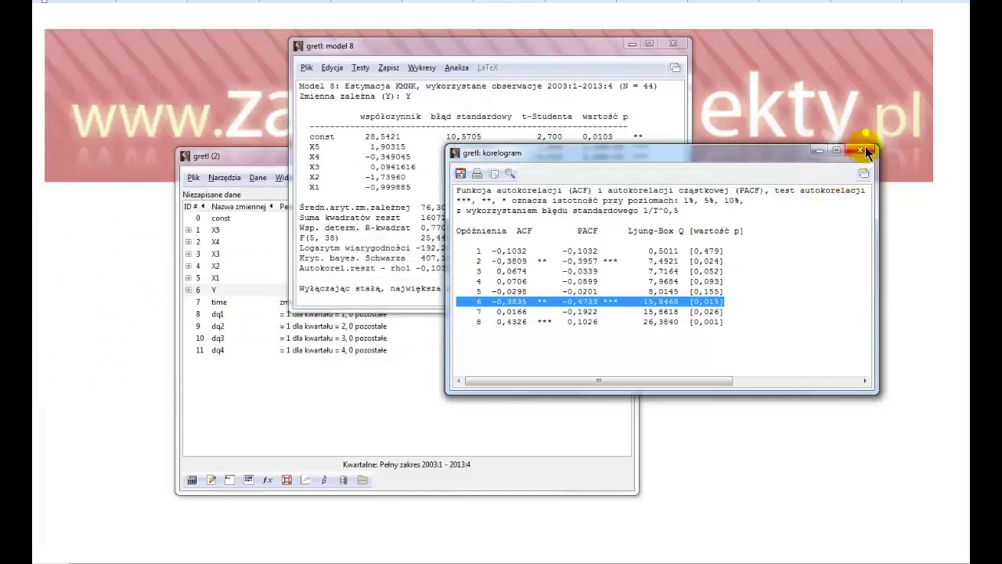
pyautogui.doubleClick(613, 302)
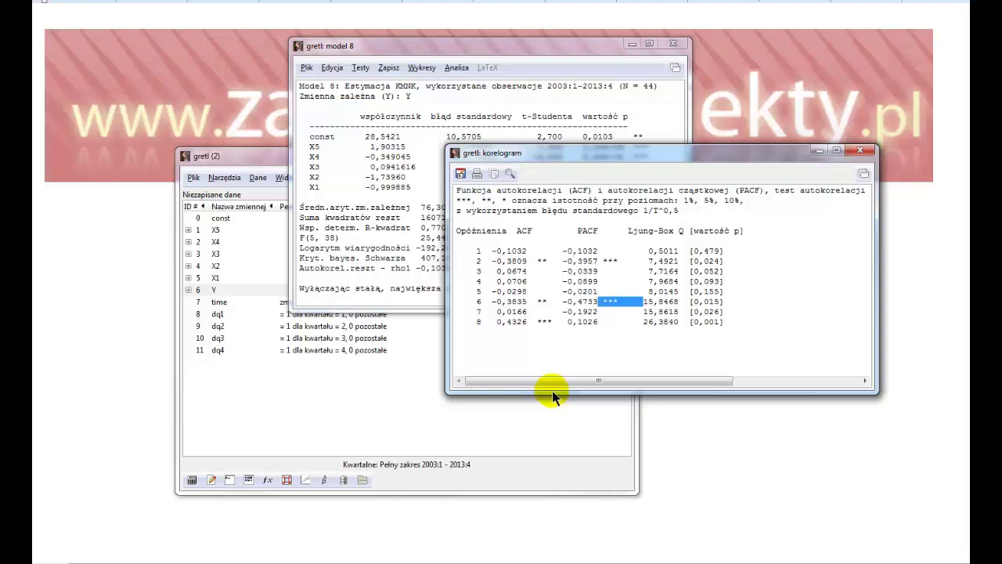
pyautogui.click(863, 150)
# - Reopen the model specification for editing and set the default lag range of all regressors to 0 to 5
pyautogui.click(332, 68)
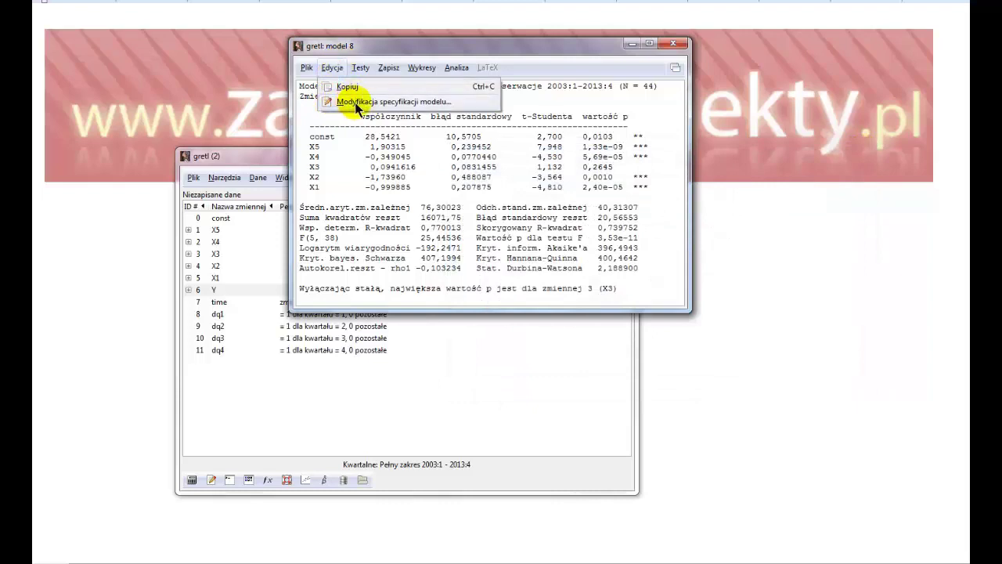
pyautogui.click(356, 101)
pyautogui.moveTo(213, 75); pyautogui.dragTo(495, 64)
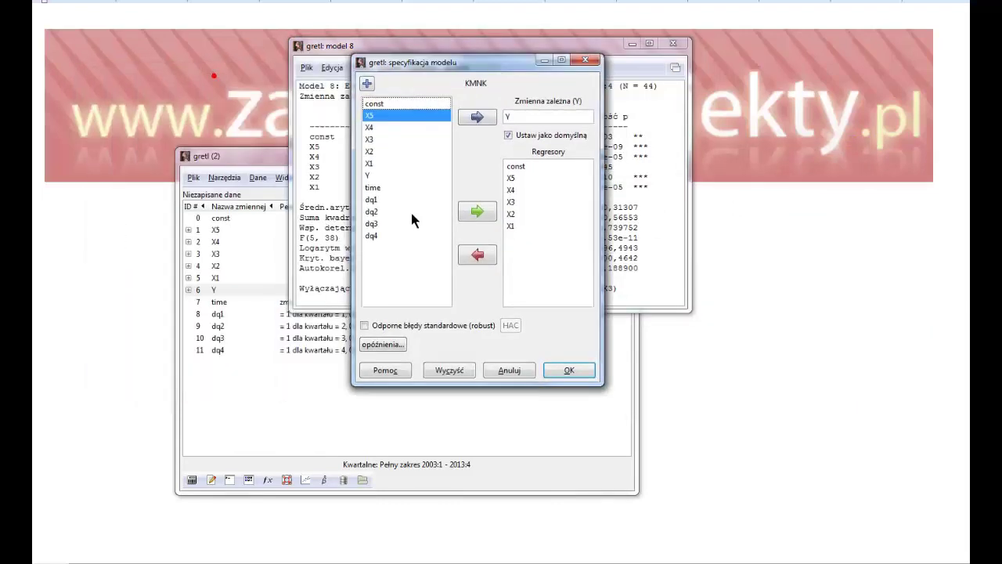
pyautogui.click(383, 344)
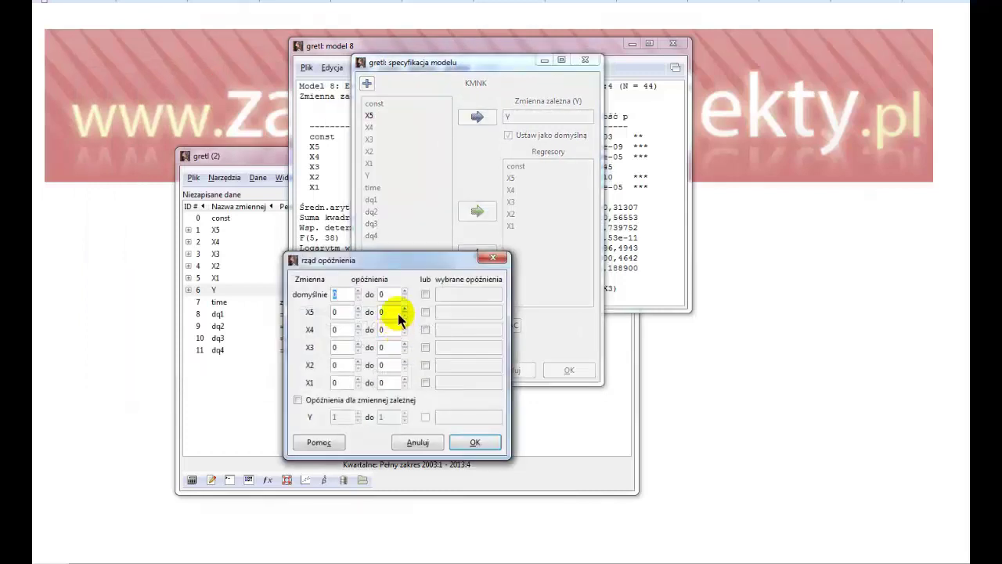
pyautogui.doubleClick(398, 296)
pyautogui.write('5')
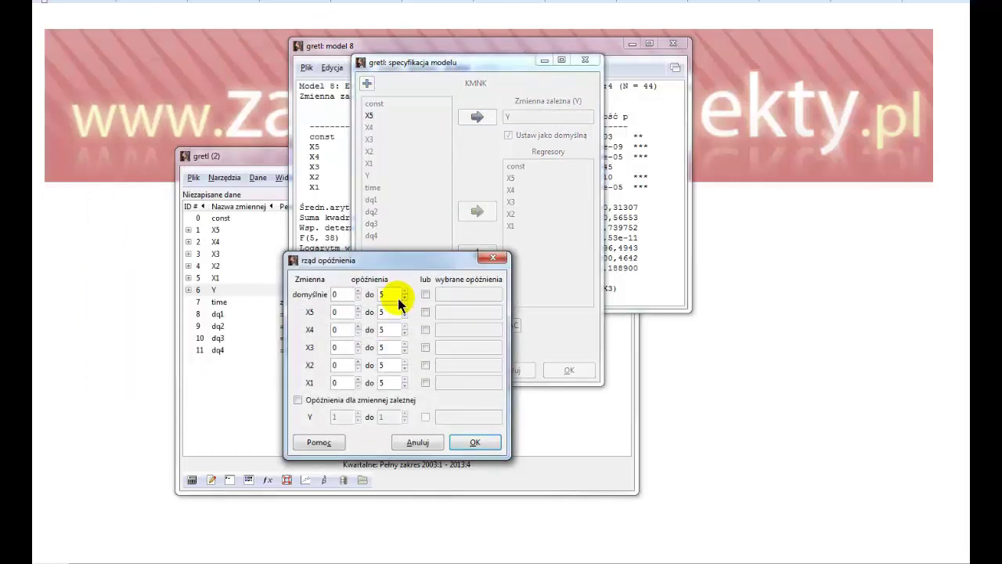
# - Include lags 1 to 5 of the dependent variable Y, check the sample size in model 8 and accept the lag settings
pyautogui.click(401, 401)
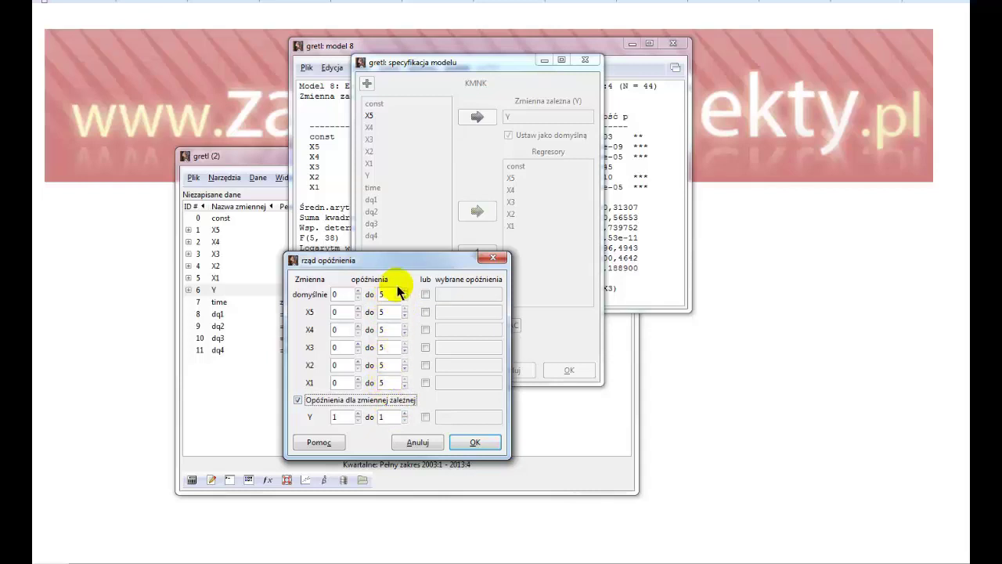
pyautogui.doubleClick(391, 416)
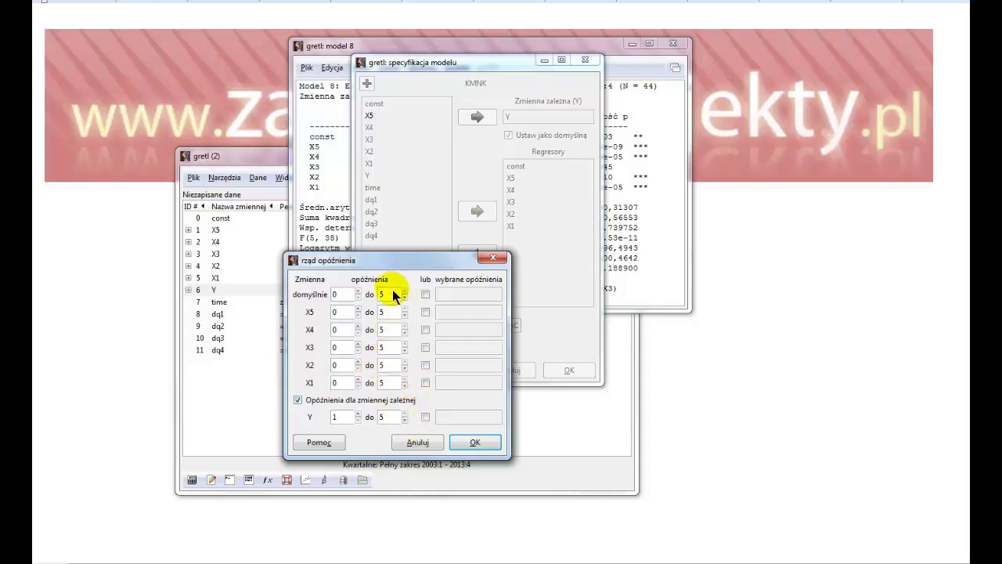
pyautogui.doubleClick(649, 87)
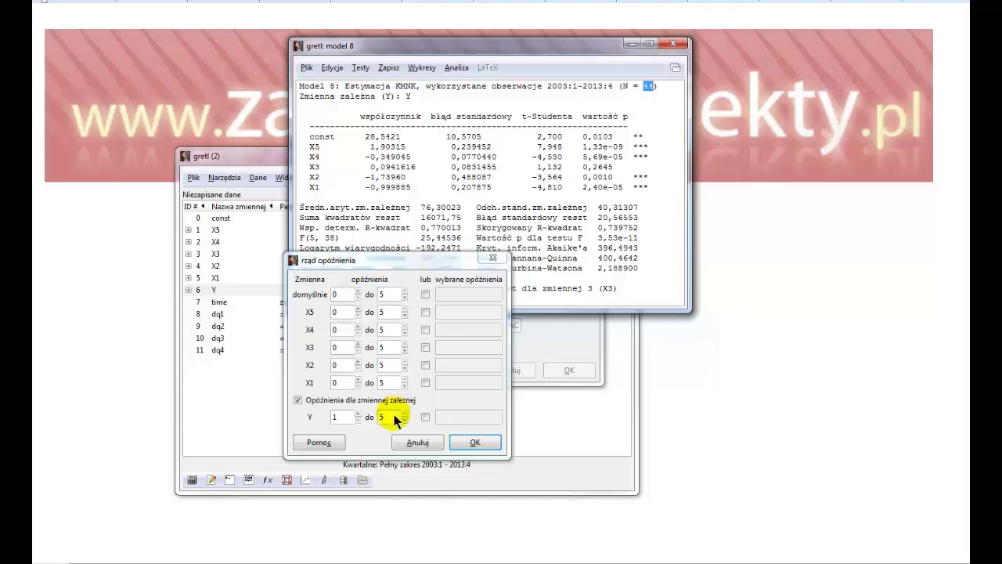
pyautogui.click(476, 442)
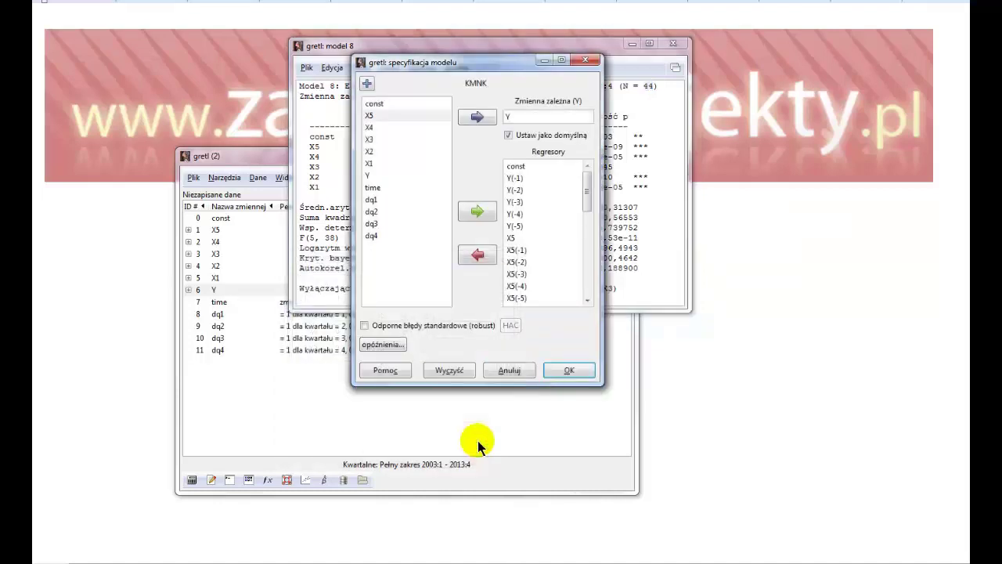
# - Review the regressor list with lags of Y and X1 to X5, and estimate the model
pyautogui.click(543, 178)
pyautogui.moveTo(543, 178); pyautogui.dragTo(544, 300)
pyautogui.moveTo(585, 190); pyautogui.dragTo(588, 282)
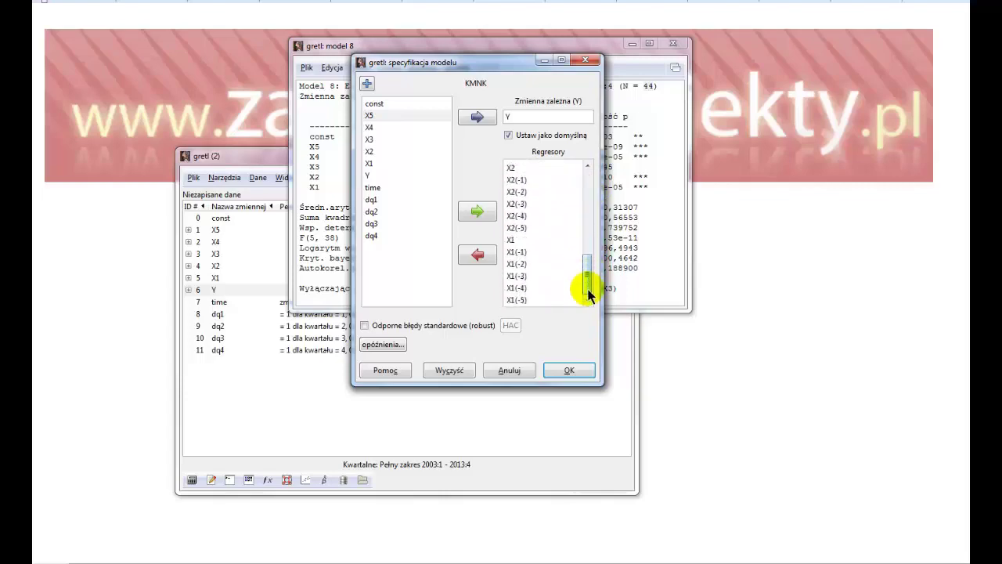
pyautogui.click(560, 377)
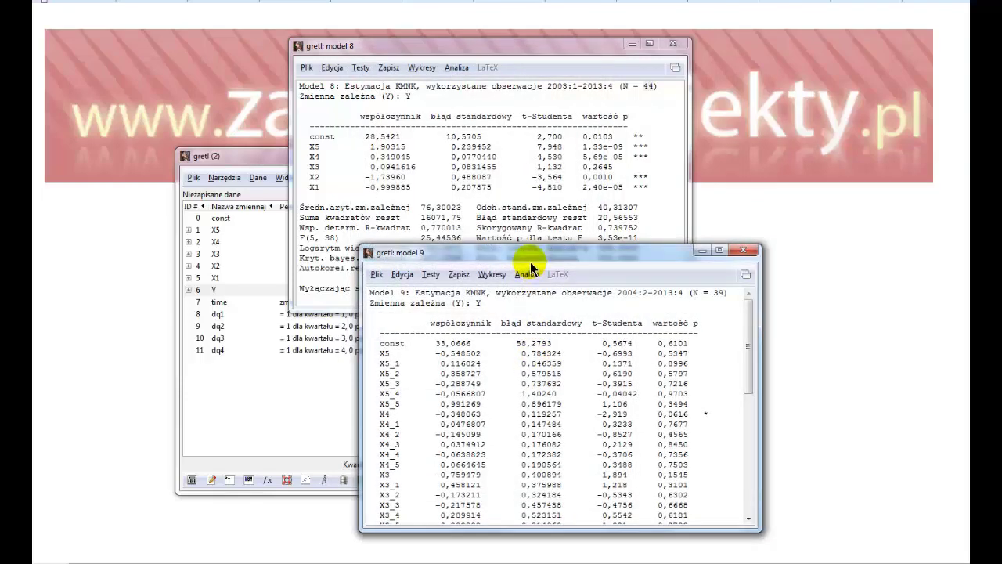
# - Enlarge the model 9 results and examine the regressors' p-values, the R-squared coefficient and the variable with the highest p-value
pyautogui.moveTo(530, 258); pyautogui.dragTo(388, 94)
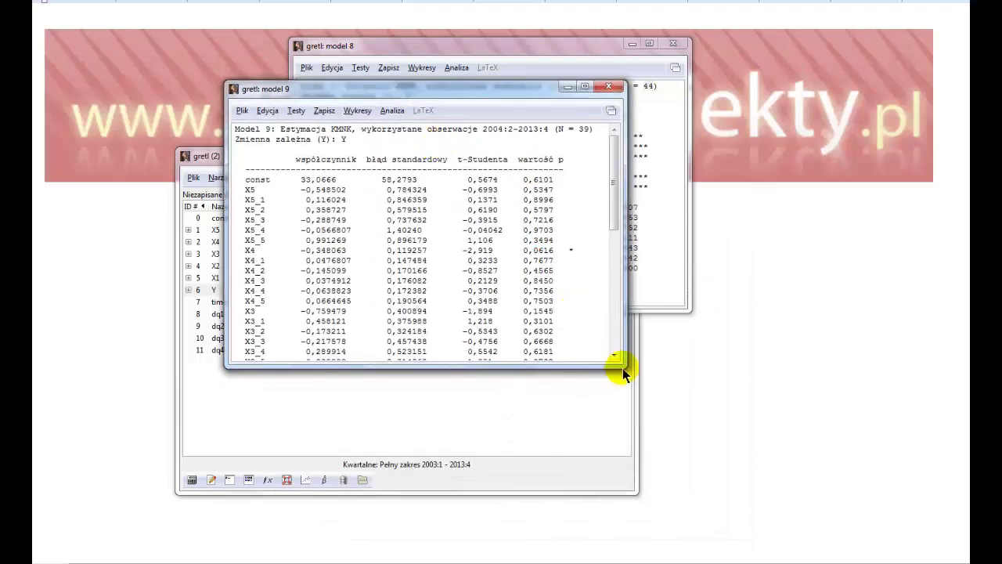
pyautogui.moveTo(622, 368); pyautogui.dragTo(642, 548)
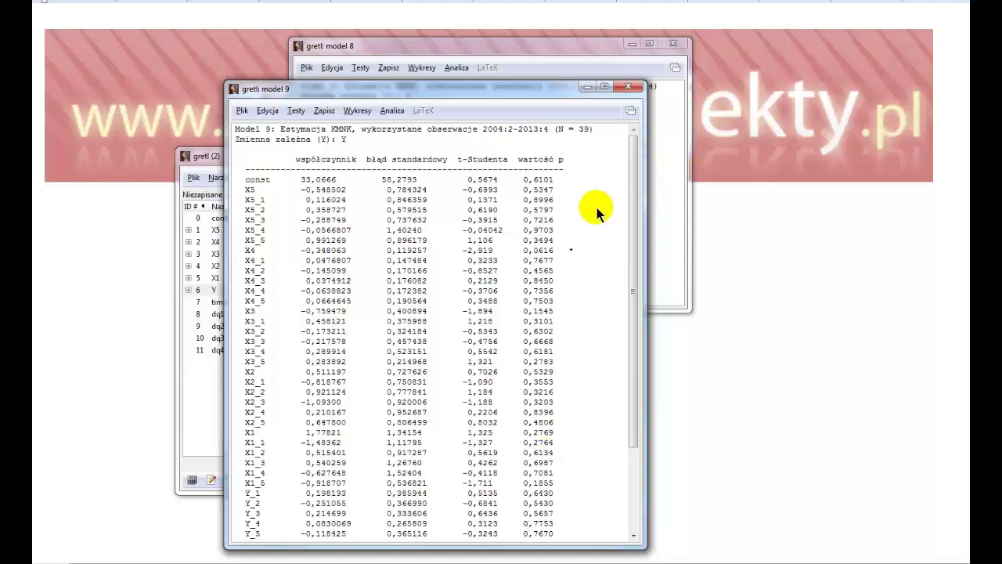
pyautogui.tripleClick(575, 249)
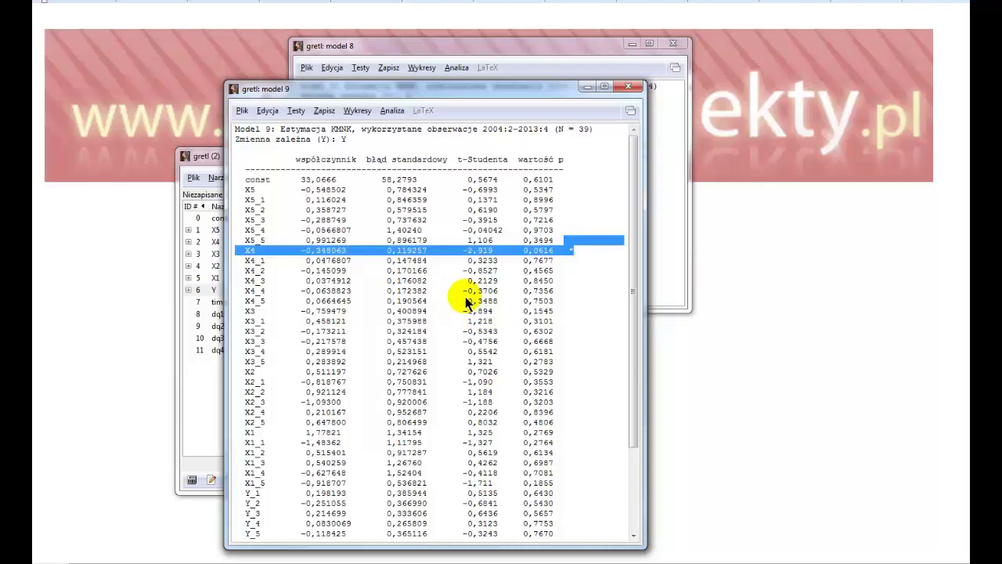
pyautogui.scroll(-4, 466, 301)
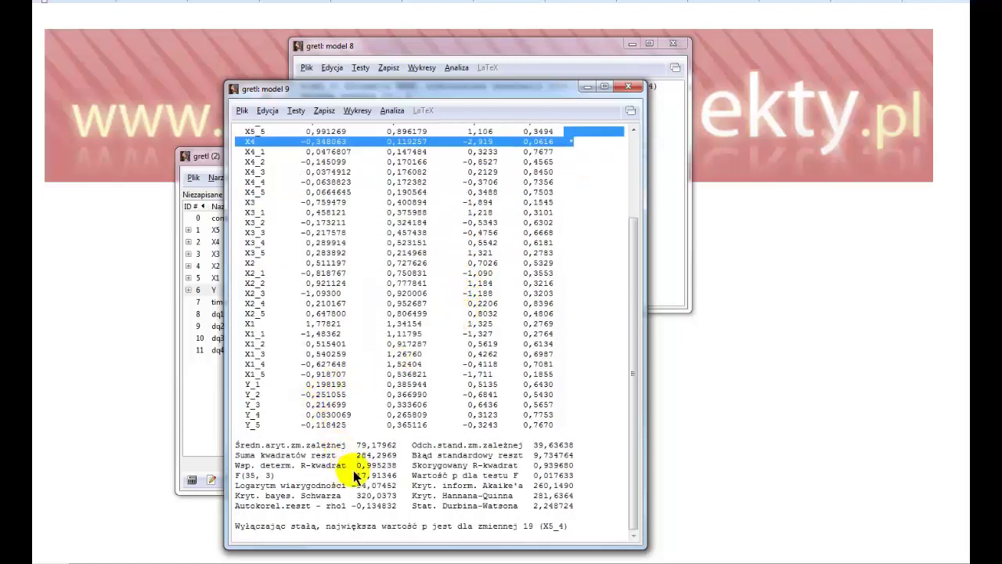
pyautogui.moveTo(355, 467); pyautogui.dragTo(393, 463)
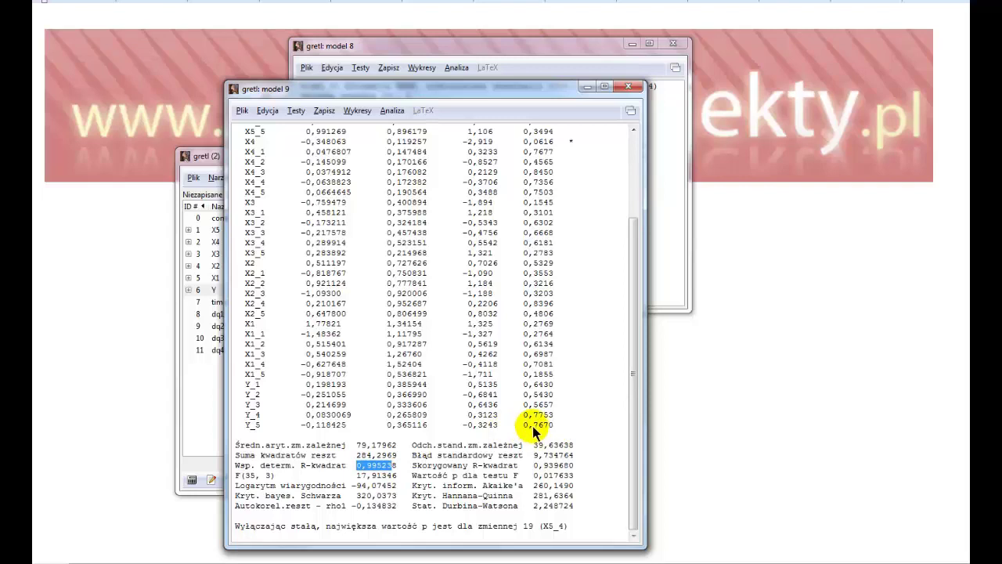
pyautogui.scroll(4, 535, 429)
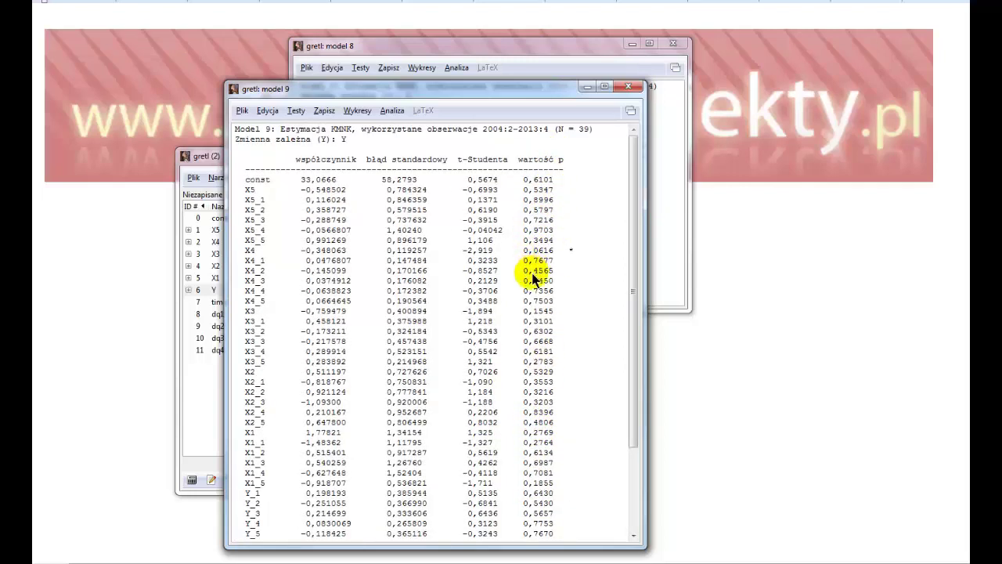
pyautogui.scroll(-3, 537, 391)
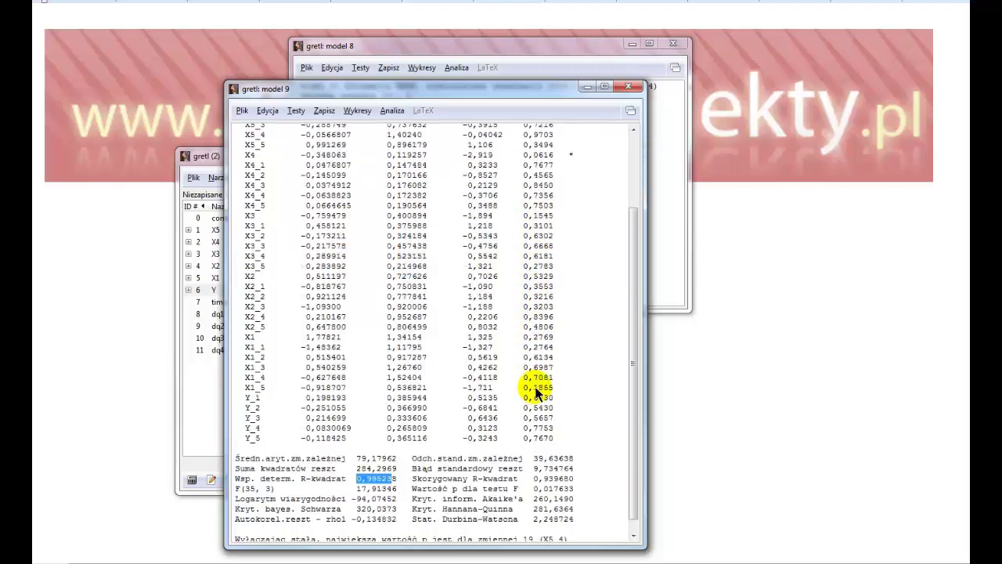
pyautogui.scroll(-1, 537, 392)
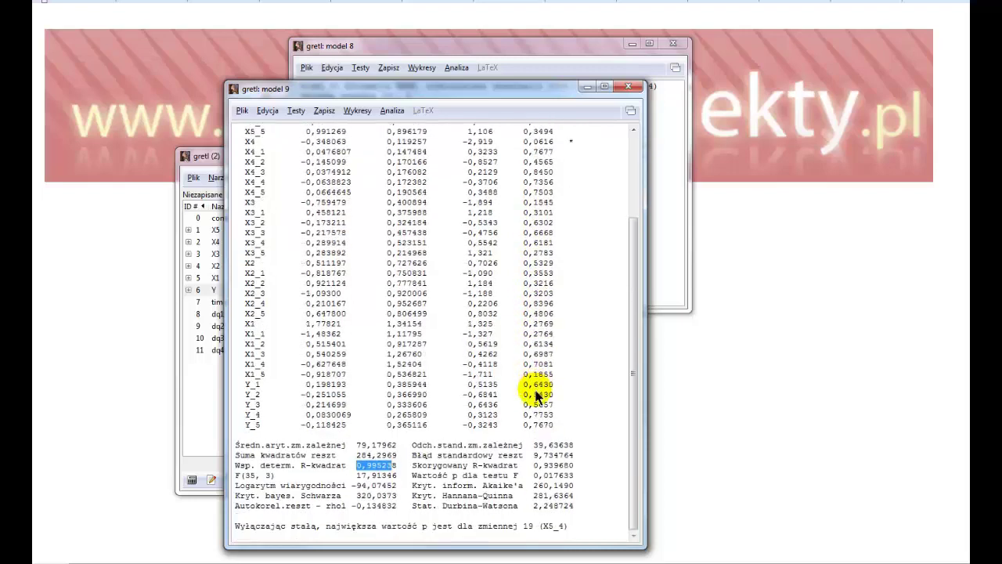
pyautogui.moveTo(568, 527); pyautogui.dragTo(562, 527)
pyautogui.tripleClick(562, 531)
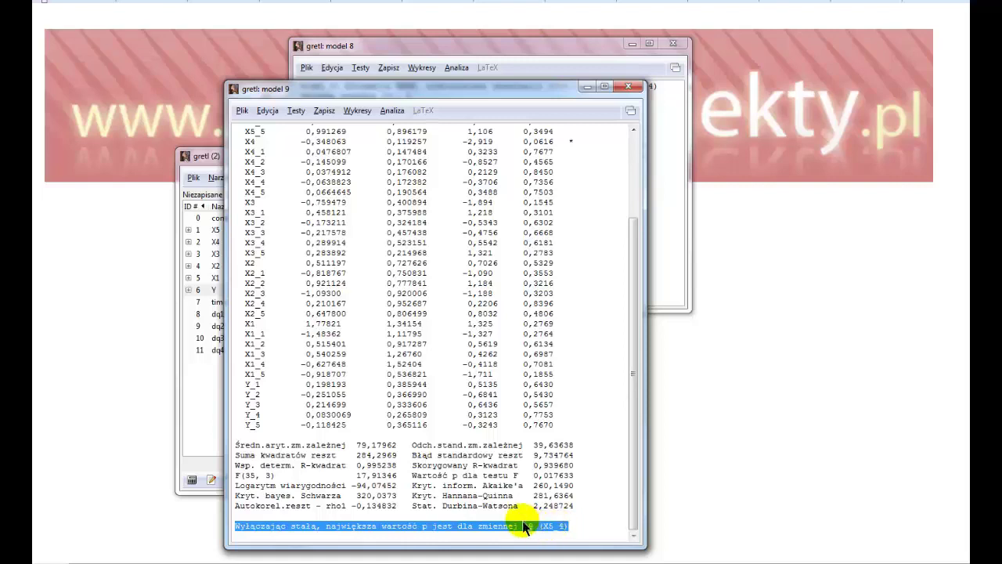
pyautogui.tripleClick(525, 530)
# - Run the omitted variables test on model 9 with sequential elimination of insignificant variables at a two-sided alpha of 0.05
pyautogui.click(298, 112)
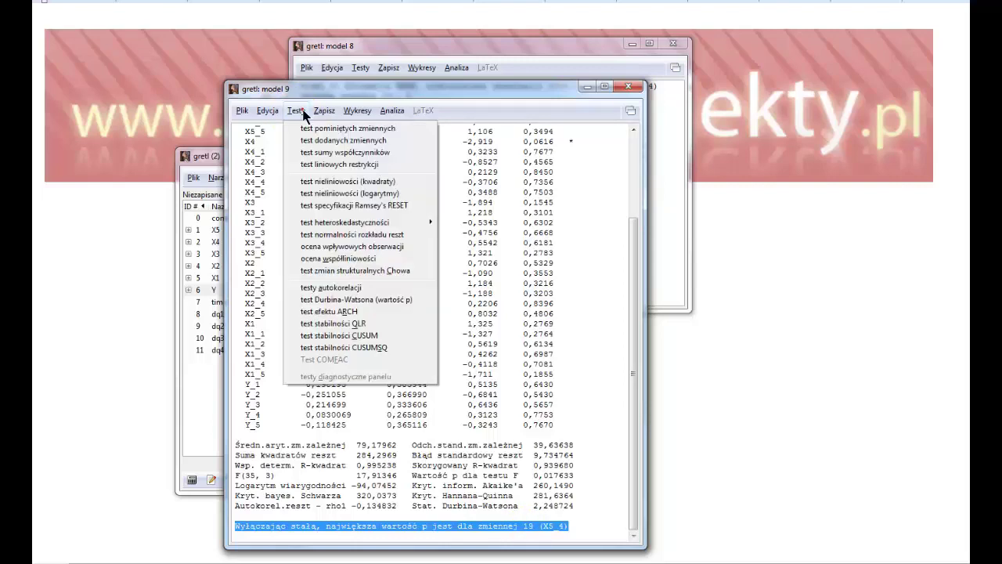
pyautogui.click(302, 129)
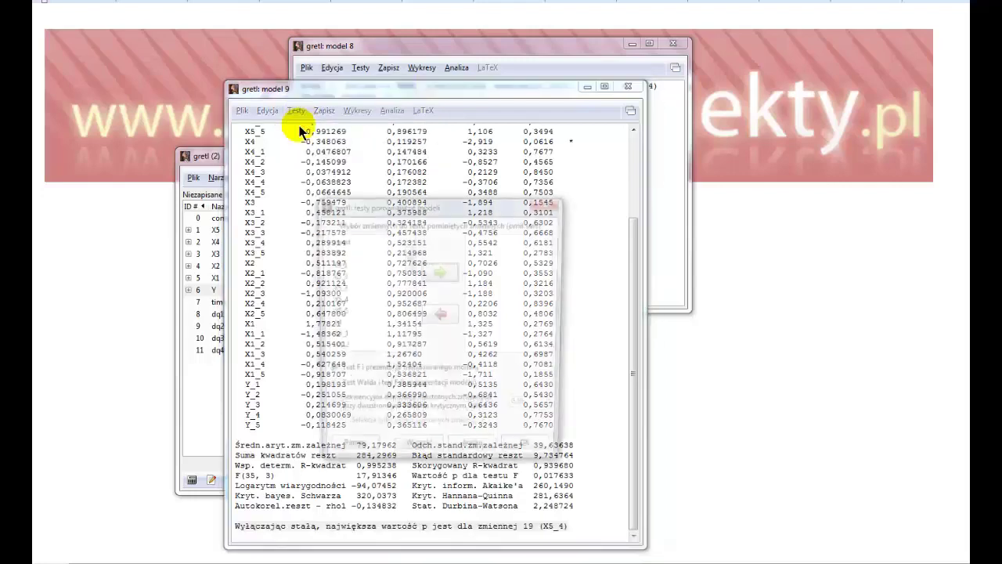
pyautogui.moveTo(402, 205); pyautogui.dragTo(449, 72)
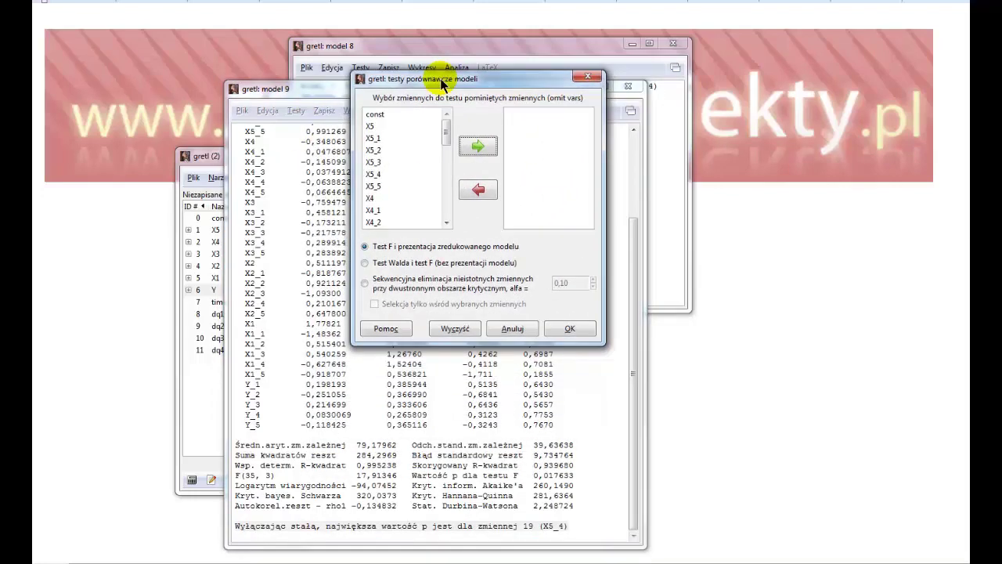
pyautogui.click(403, 281)
pyautogui.click(573, 282)
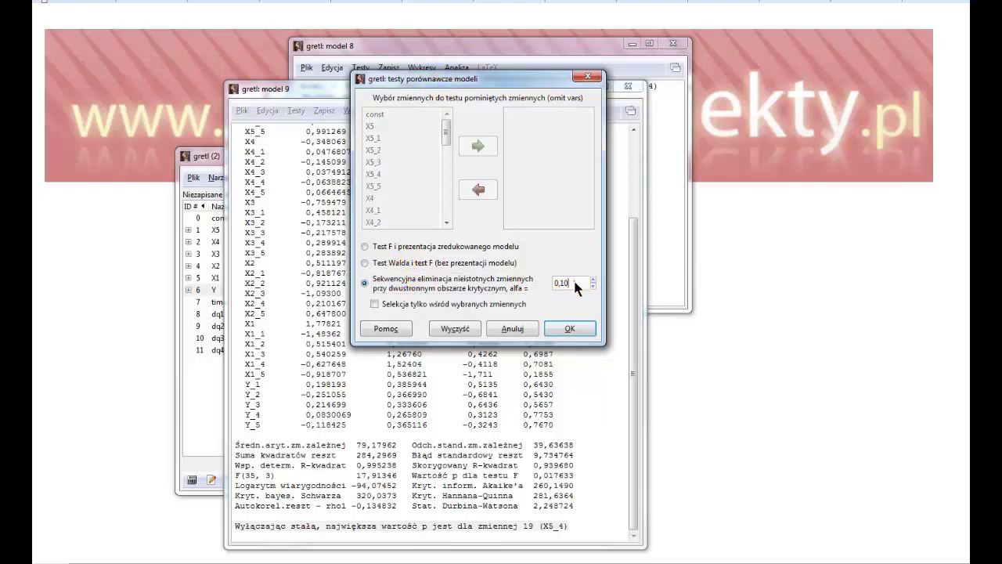
pyautogui.scroll(-1, 576, 288)
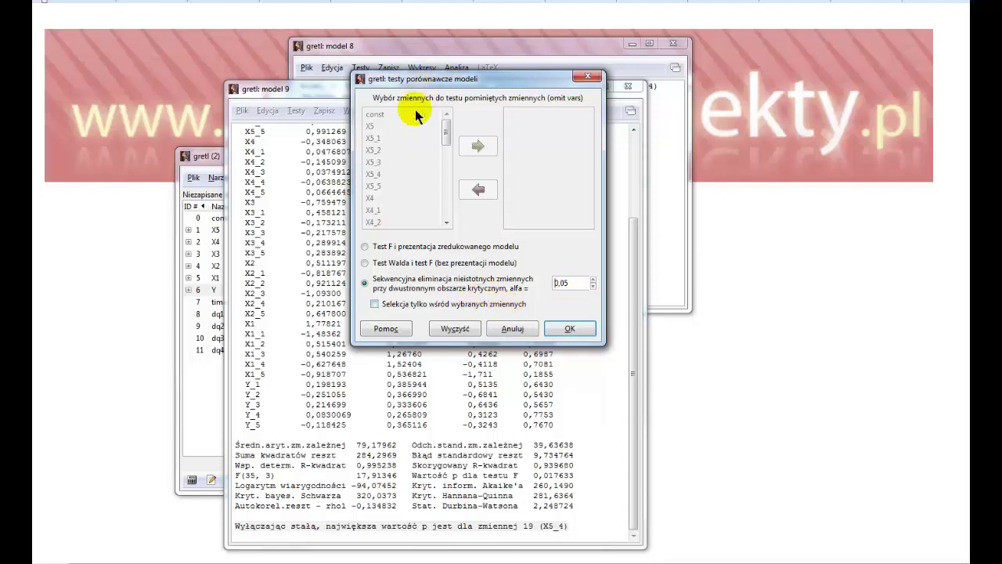
pyautogui.click(581, 329)
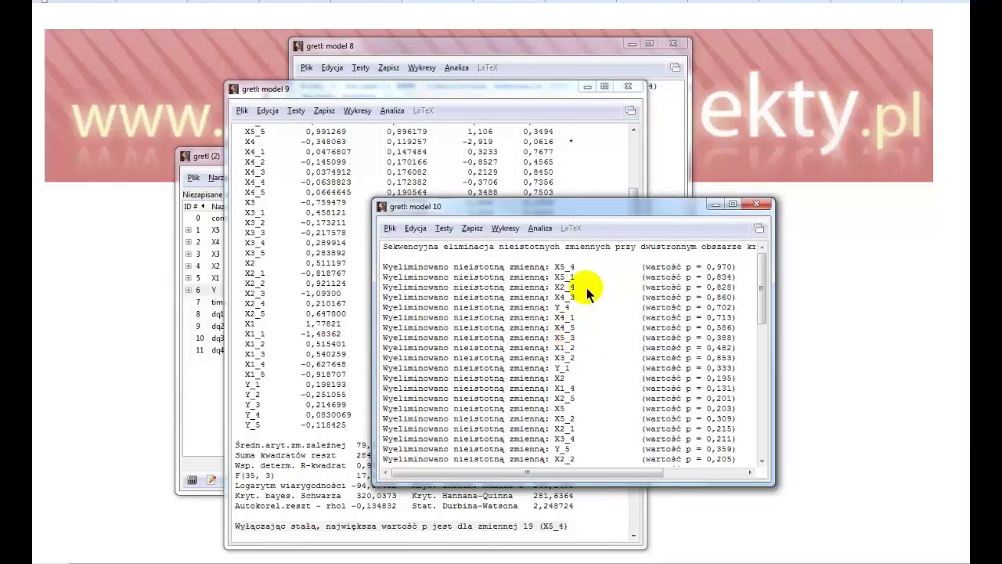
# - Examine the list of eliminated variables with their p-values, the comparison test against model 9 and the reduced model's estimates
pyautogui.moveTo(618, 212); pyautogui.dragTo(462, 33)
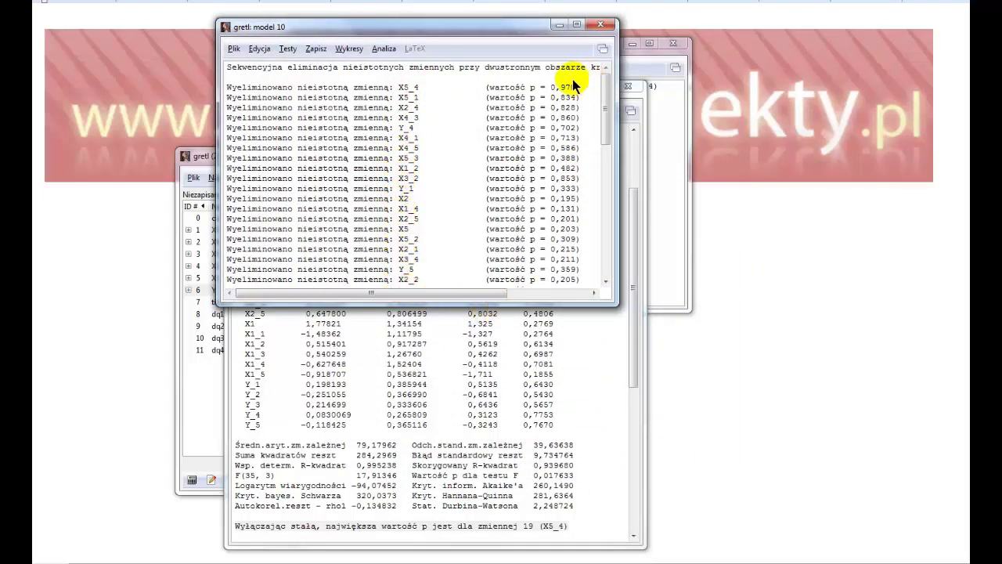
pyautogui.scroll(-2, 572, 227)
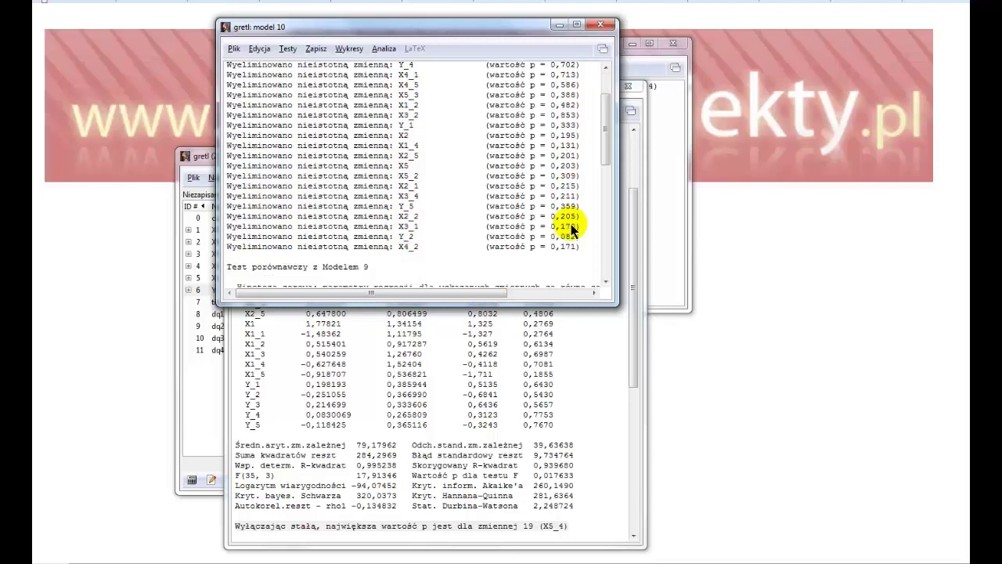
pyautogui.scroll(-1, 573, 227)
pyautogui.tripleClick(559, 216)
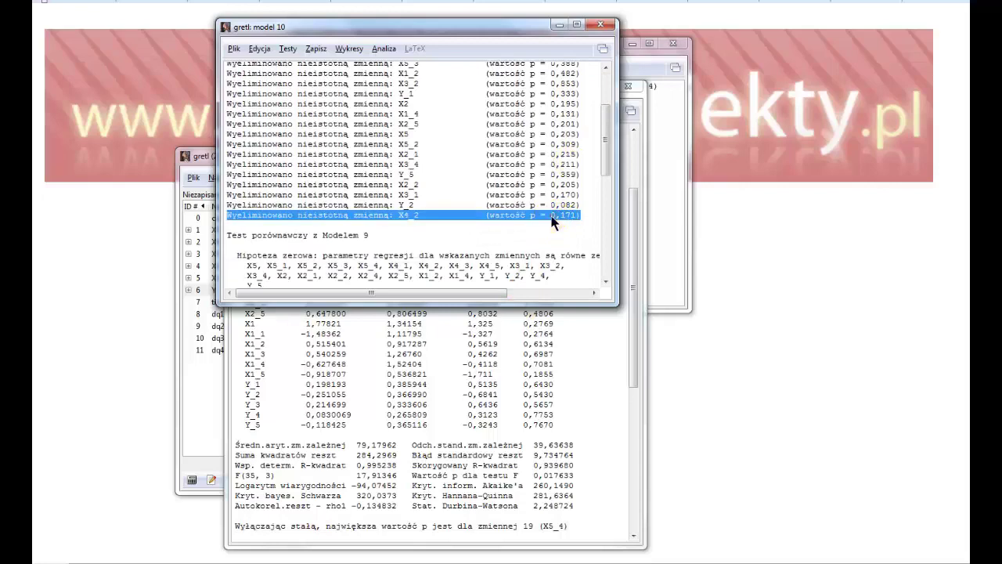
pyautogui.click(551, 217)
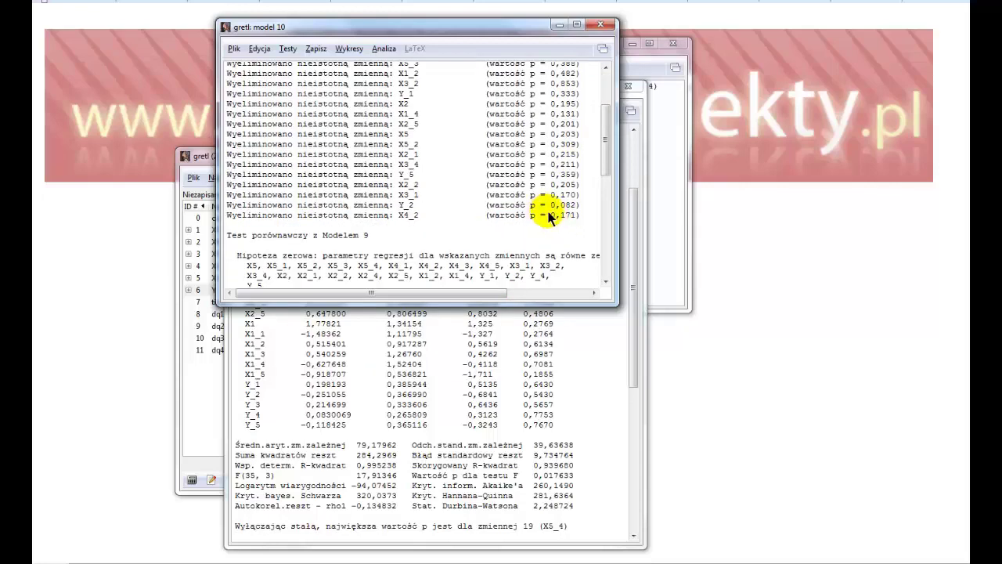
pyautogui.moveTo(549, 217); pyautogui.dragTo(582, 216)
pyautogui.scroll(-5, 578, 227)
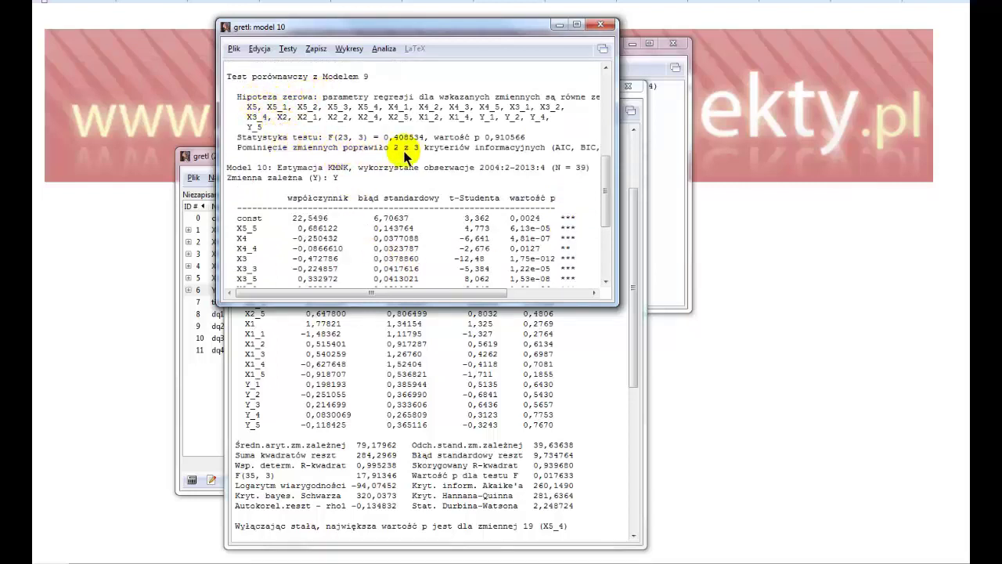
pyautogui.scroll(-3, 427, 202)
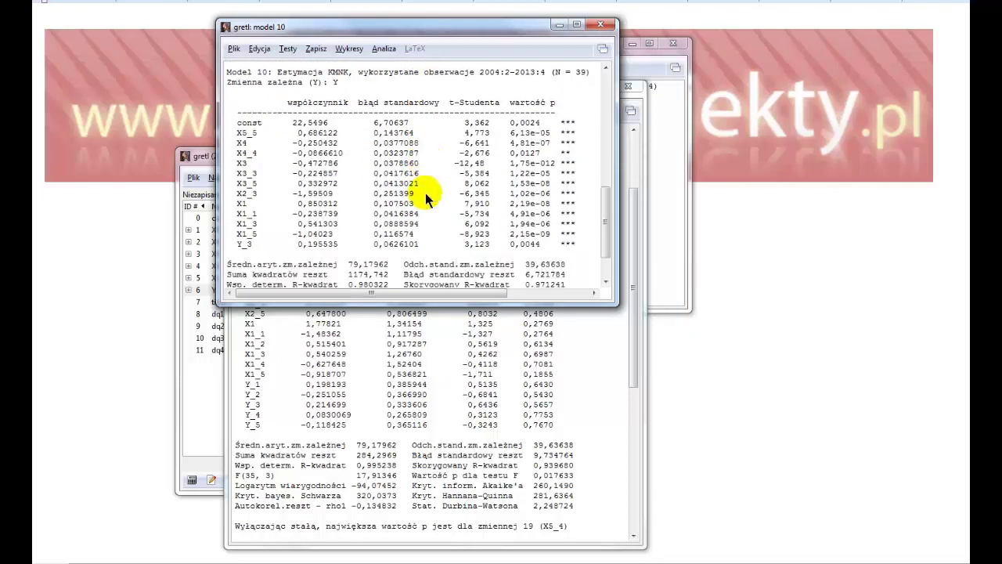
# - Enlarge the model 10 results and examine the R-squared coefficient, the standard error of residuals and the mean of the dependent variable
pyautogui.scroll(-1, 415, 235)
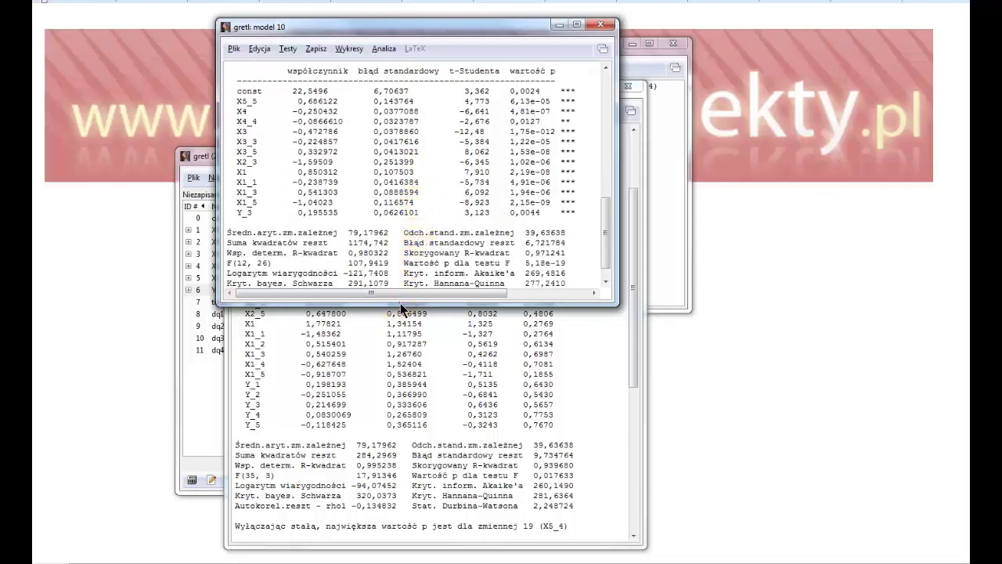
pyautogui.moveTo(400, 304); pyautogui.dragTo(403, 366)
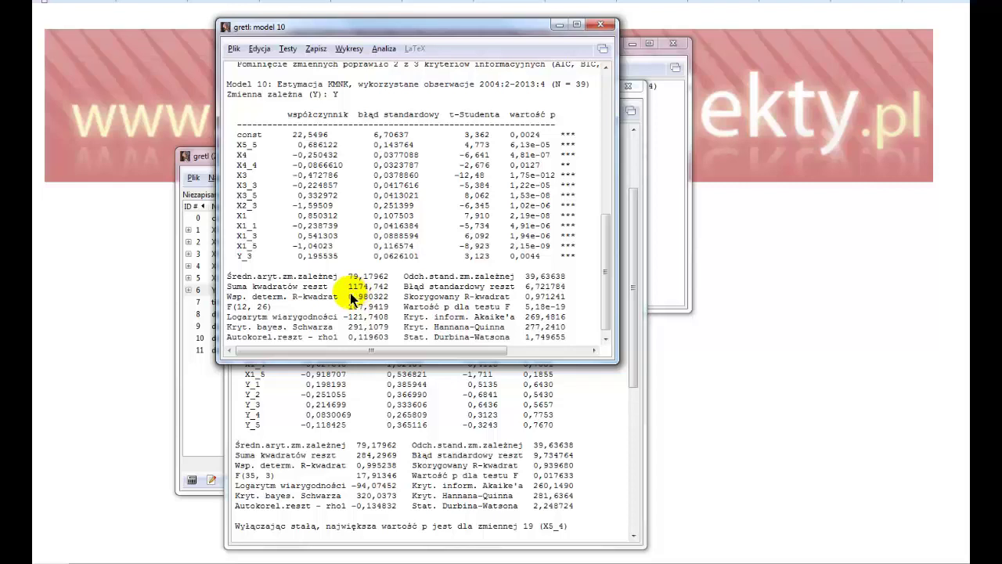
pyautogui.moveTo(349, 297); pyautogui.dragTo(385, 297)
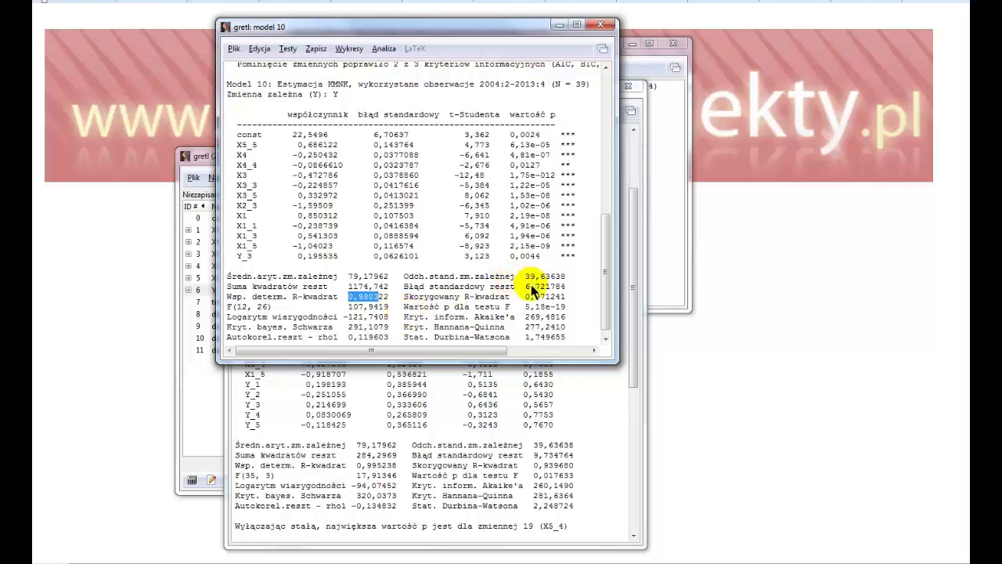
pyautogui.moveTo(527, 287); pyautogui.dragTo(564, 288)
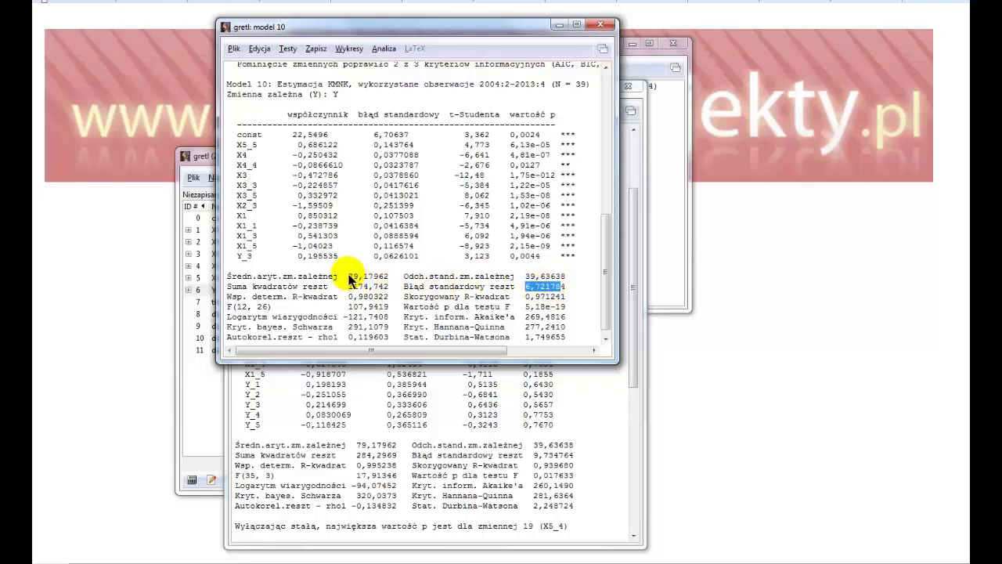
pyautogui.moveTo(351, 277); pyautogui.dragTo(386, 278)
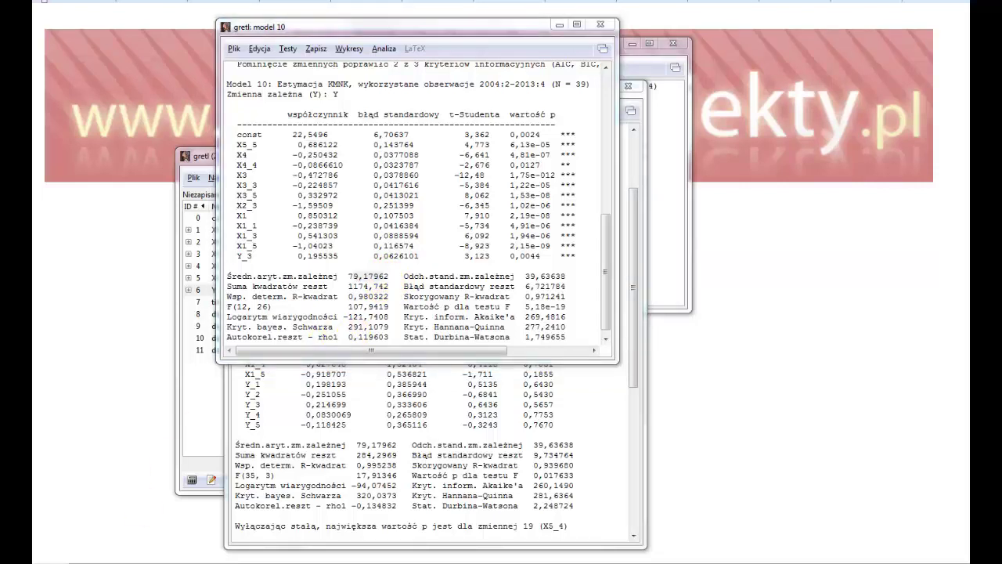
# - Switch to Calculator, divide the residual standard error 6,722 by the dependent variable's mean 79,179, and close it after reading the quotient
pyautogui.moveTo(642, 140); pyautogui.dragTo(715, 102)
pyautogui.write('6,7')
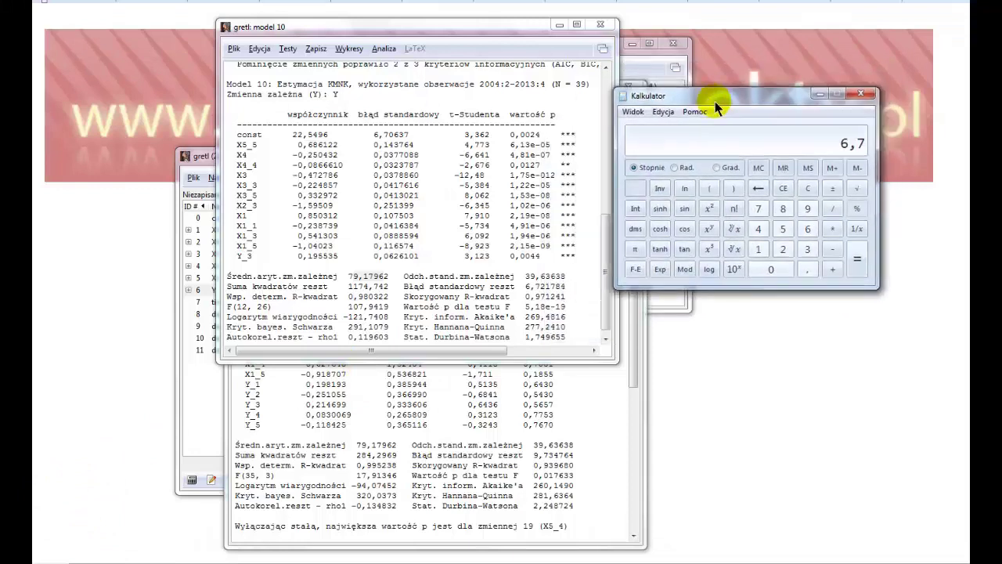
pyautogui.write('22 / ')
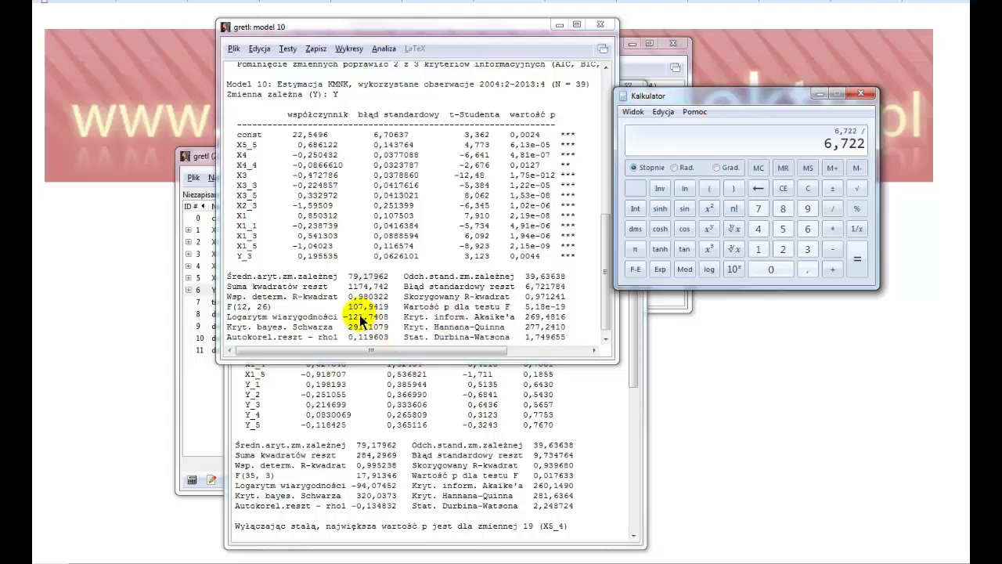
pyautogui.write('79,179')
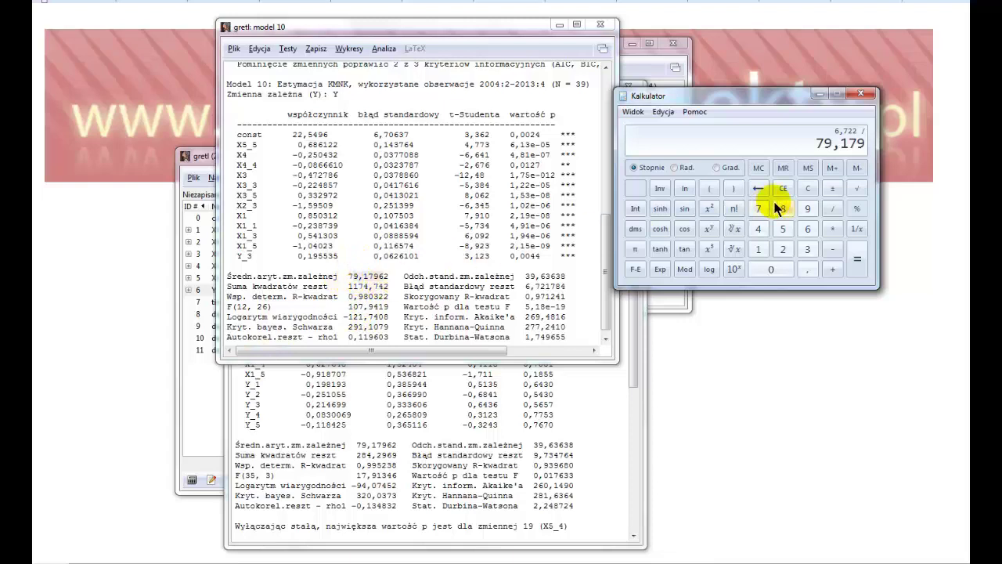
pyautogui.click(860, 260)
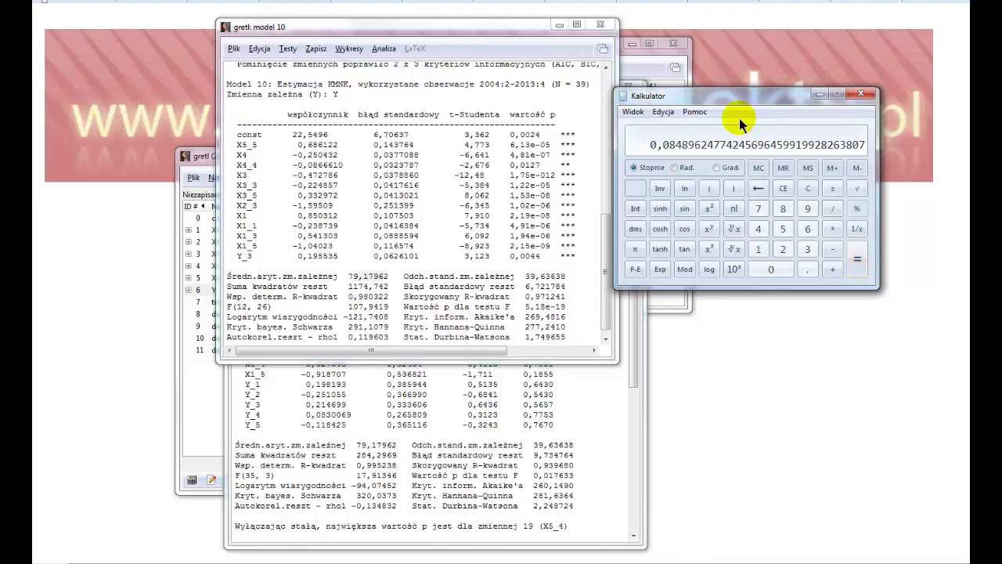
pyautogui.click(861, 93)
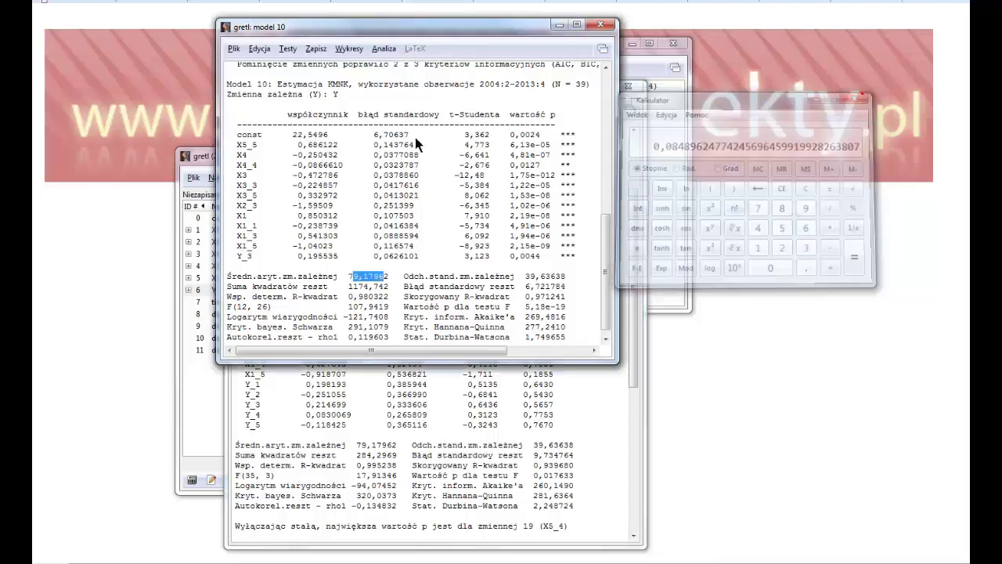
# - Review model 10's X5_5 estimate, F statistic, R-squared, residual standard error and mean of the dependent variable
pyautogui.tripleClick(236, 144)
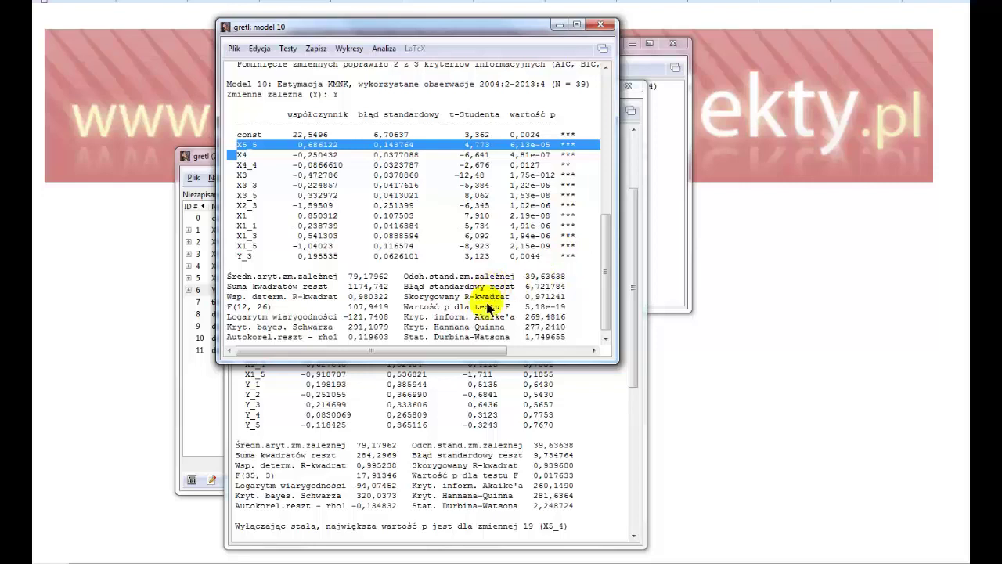
pyautogui.doubleClick(241, 307)
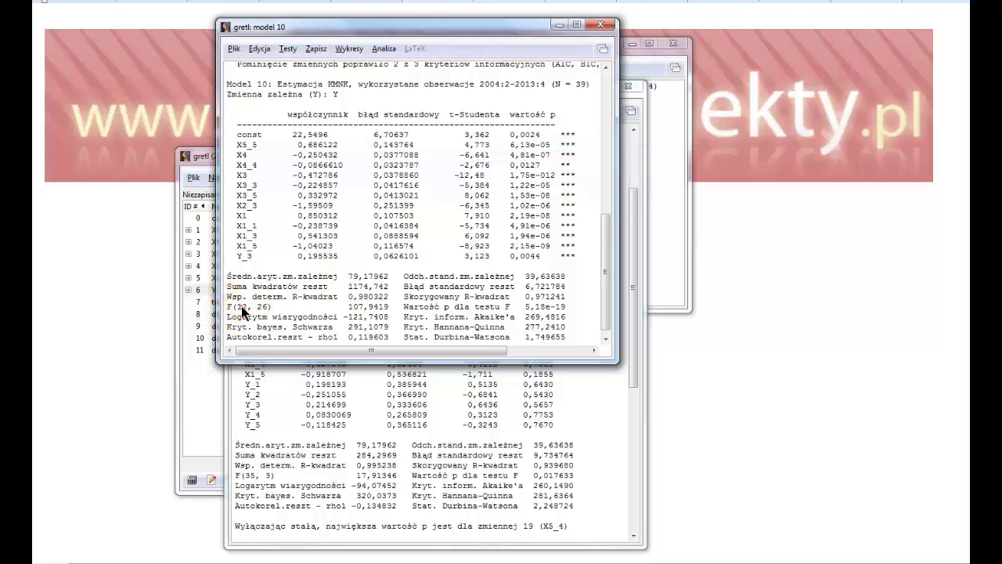
pyautogui.doubleClick(351, 299)
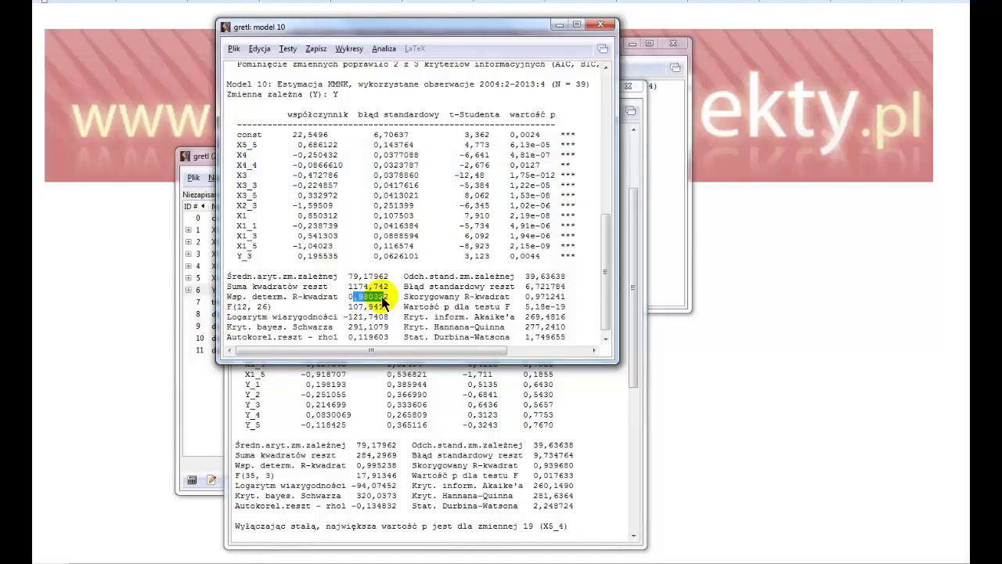
pyautogui.moveTo(565, 287); pyautogui.dragTo(530, 284)
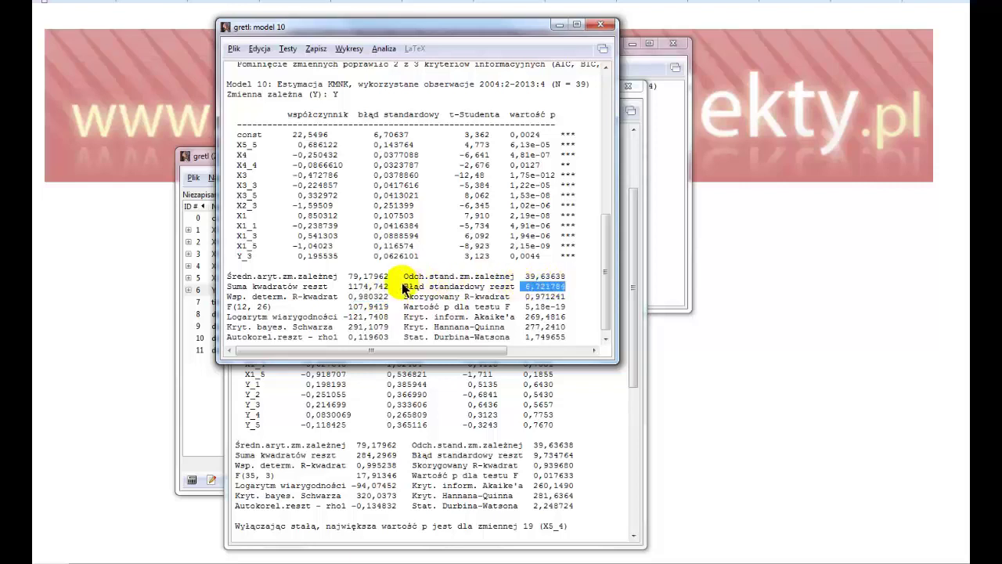
pyautogui.moveTo(374, 276); pyautogui.dragTo(348, 286)
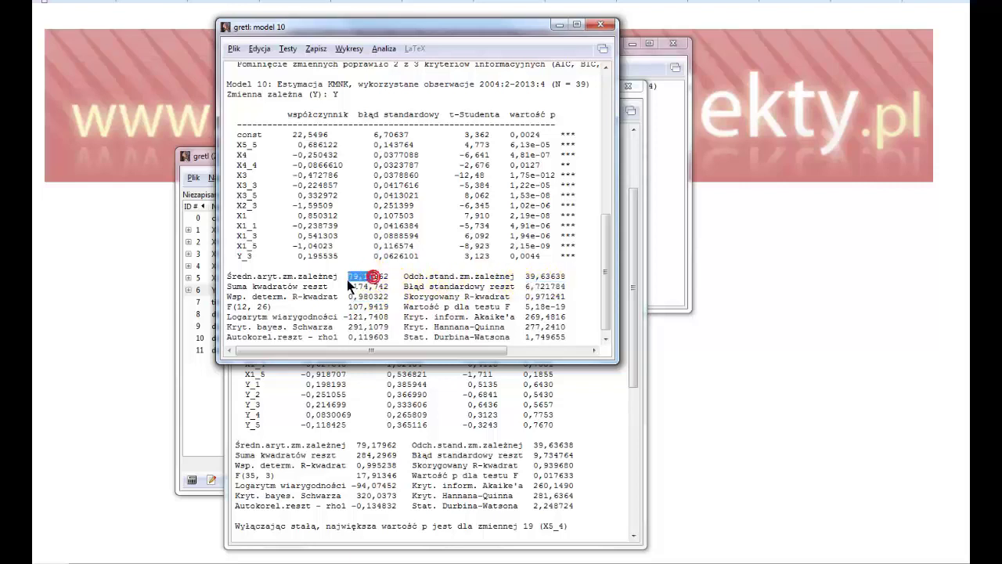
# - Generate the residual correlogram of model 10 with a maximum lag of 8 and without Bartlett standard errors
pyautogui.click(348, 47)
pyautogui.click(351, 95)
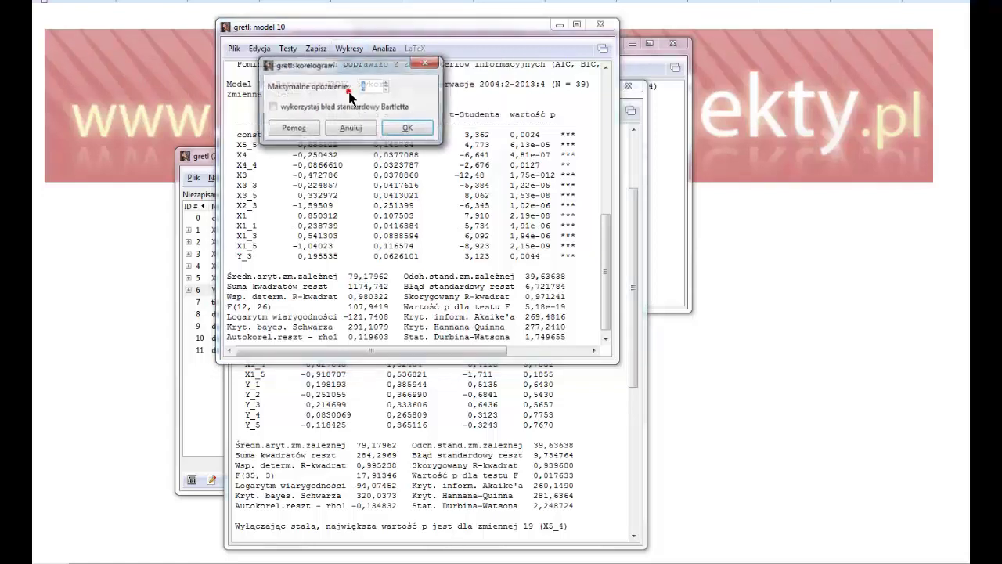
pyautogui.click(400, 130)
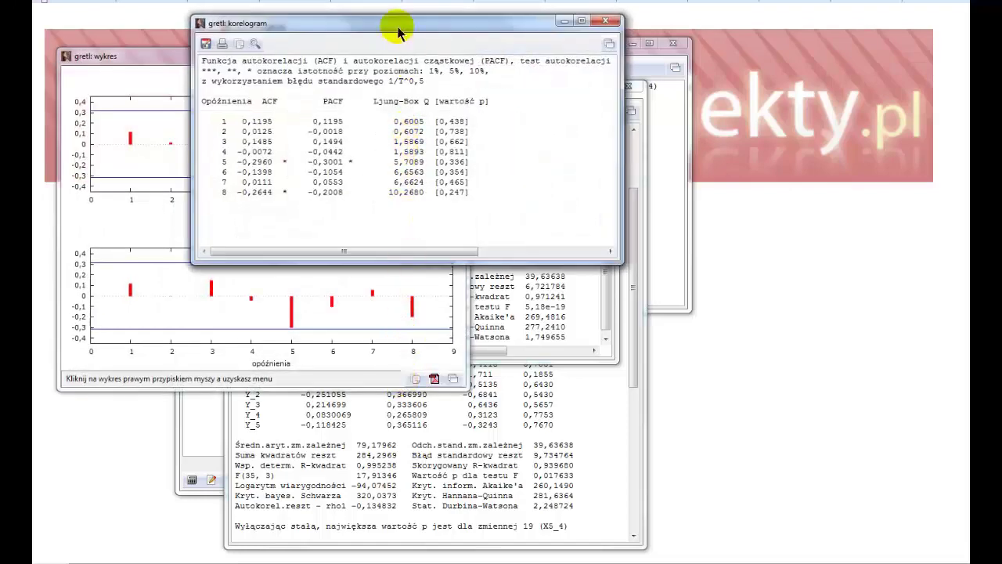
pyautogui.moveTo(398, 28); pyautogui.dragTo(398, 136)
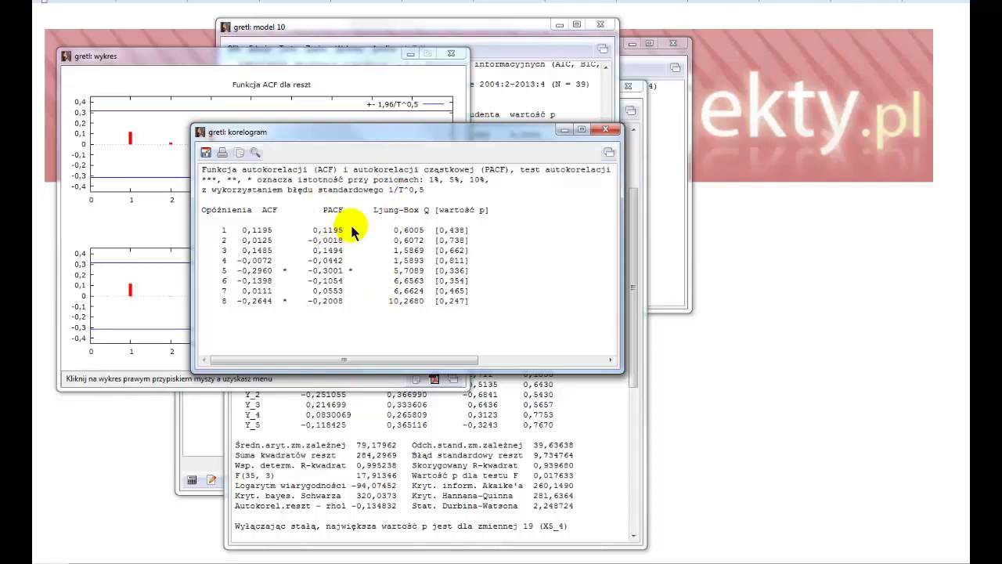
# - Examine the correlogram's PACF values and significance mark at lag 5 against model 10's sample size, and close the correlogram table
pyautogui.moveTo(318, 210); pyautogui.dragTo(345, 211)
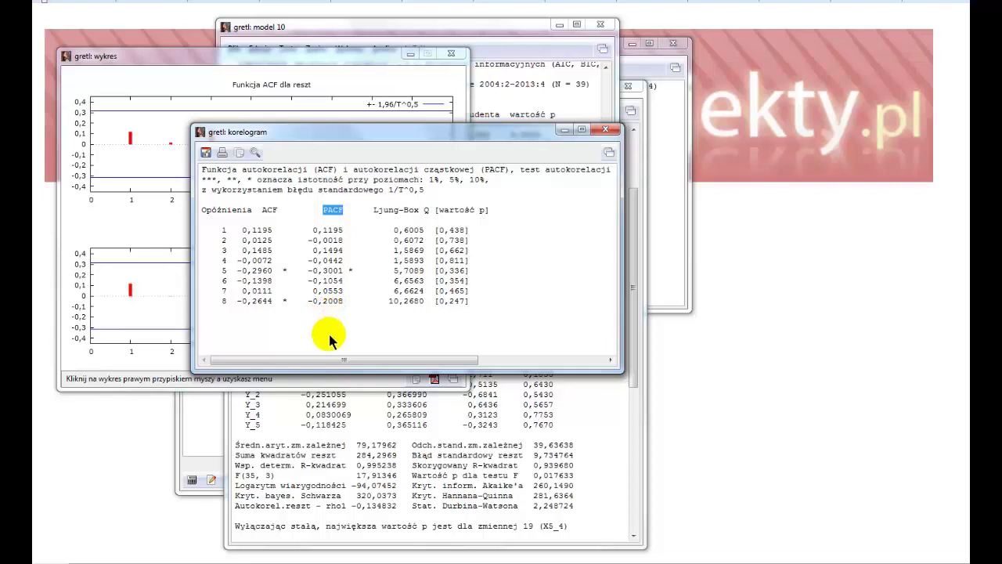
pyautogui.click(542, 96)
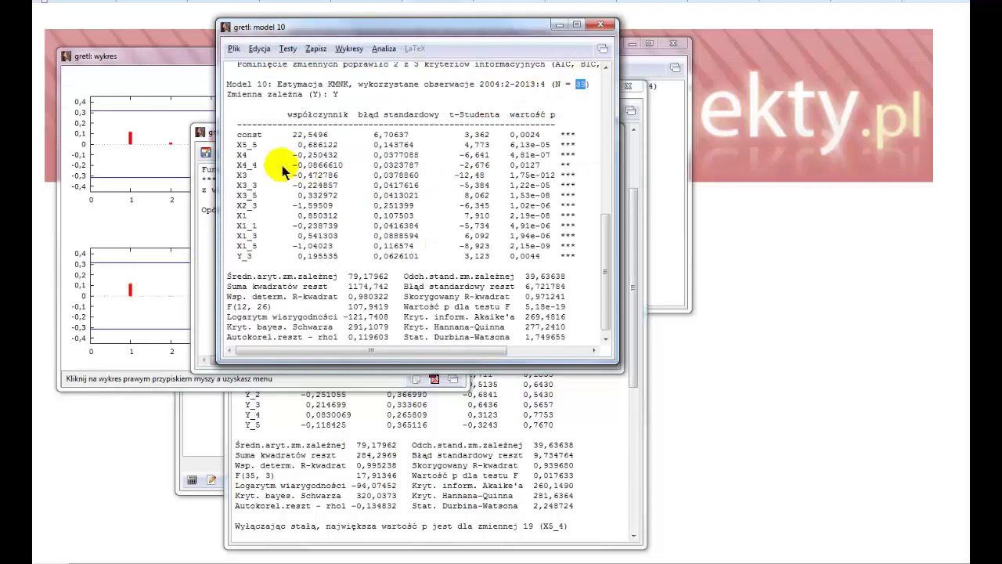
pyautogui.click(209, 214)
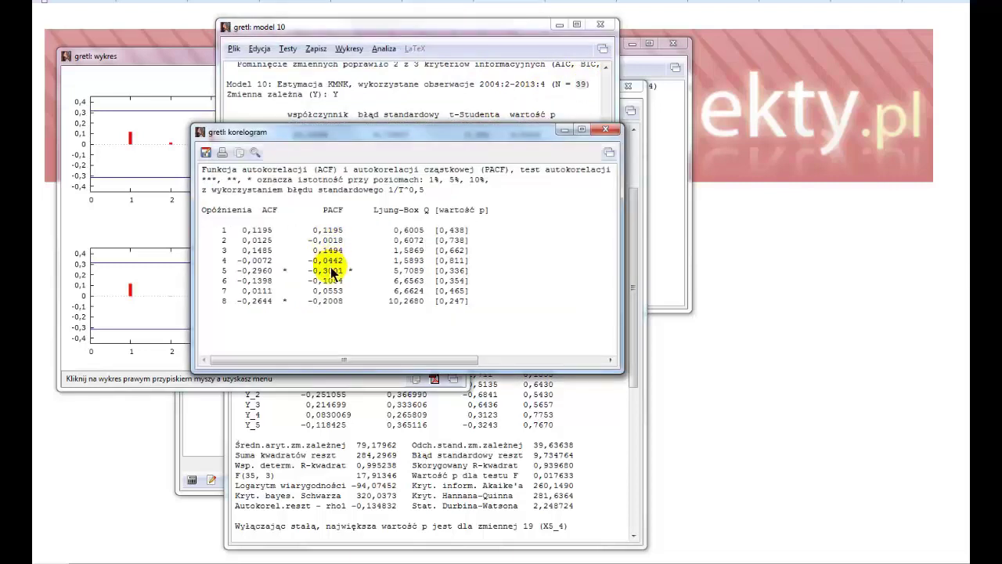
pyautogui.doubleClick(352, 270)
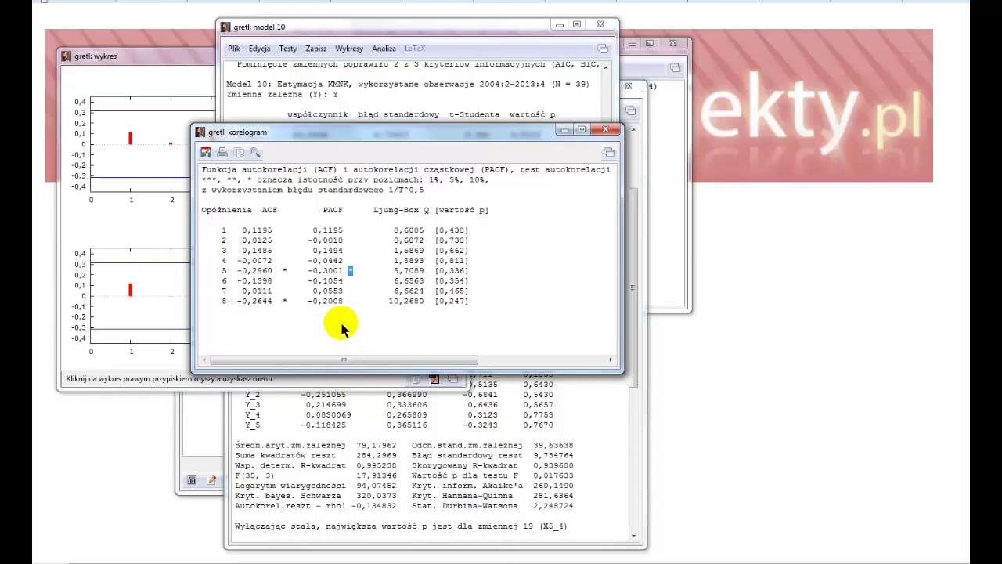
pyautogui.click(609, 130)
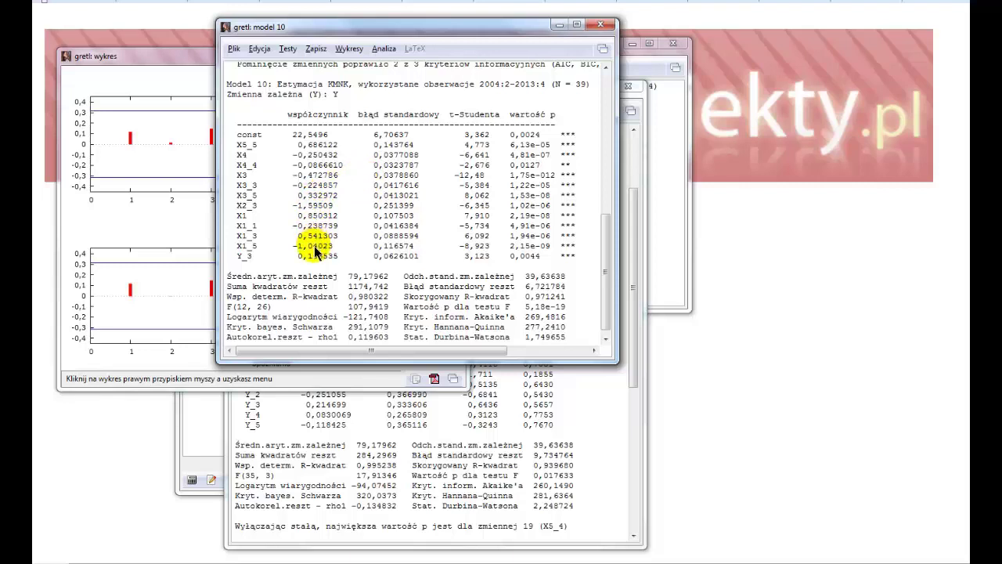
# - Examine which regressors explain Y in model 10, comparing the lagged terms Y_3 and X4_4 with the current X4
pyautogui.moveTo(234, 256); pyautogui.dragTo(262, 256)
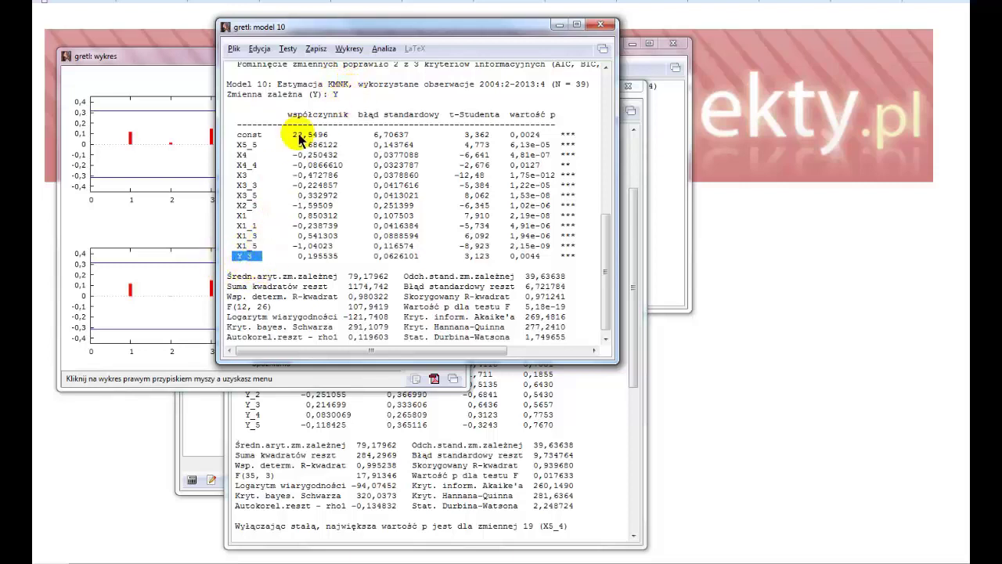
pyautogui.doubleClick(335, 94)
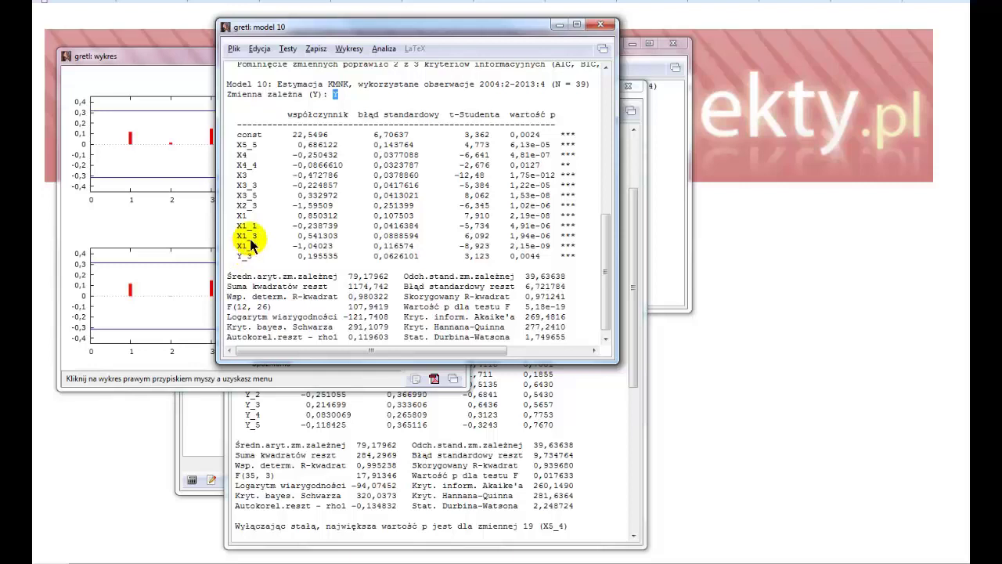
pyautogui.doubleClick(249, 155)
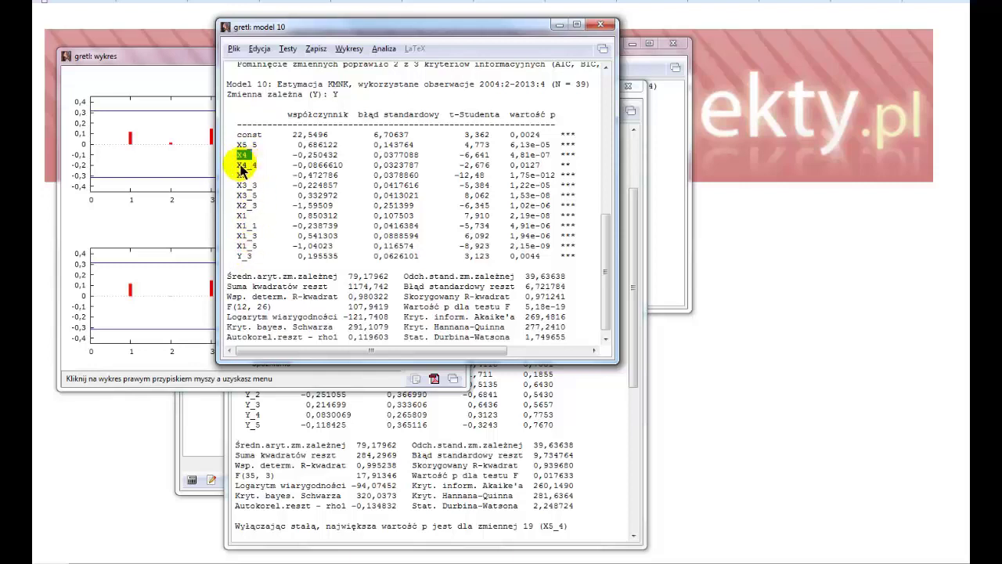
pyautogui.moveTo(238, 165); pyautogui.dragTo(261, 166)
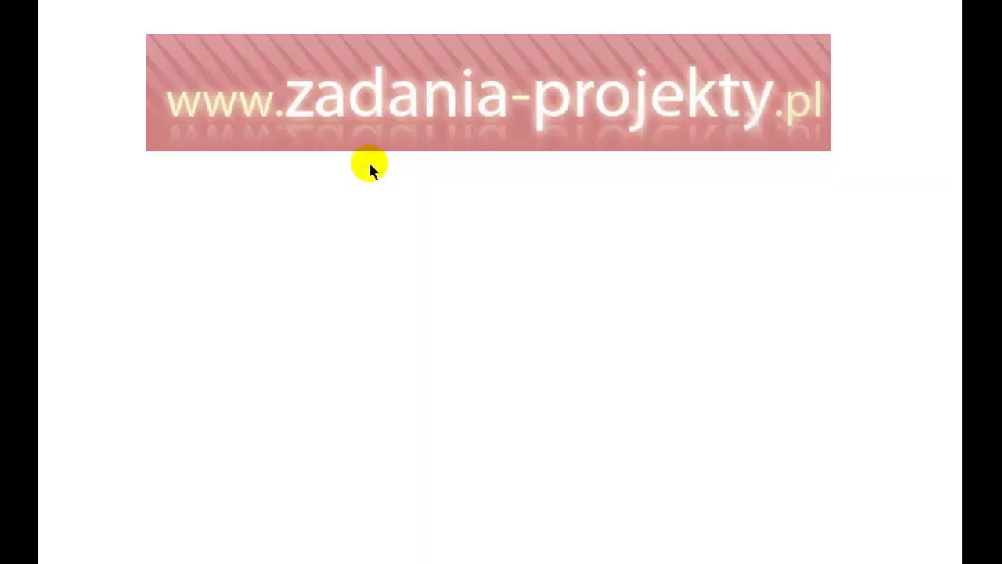
# - Switch to the document with the website banner and paste the contact e-mail address below it
pyautogui.hotkey('ctrl', 'v')
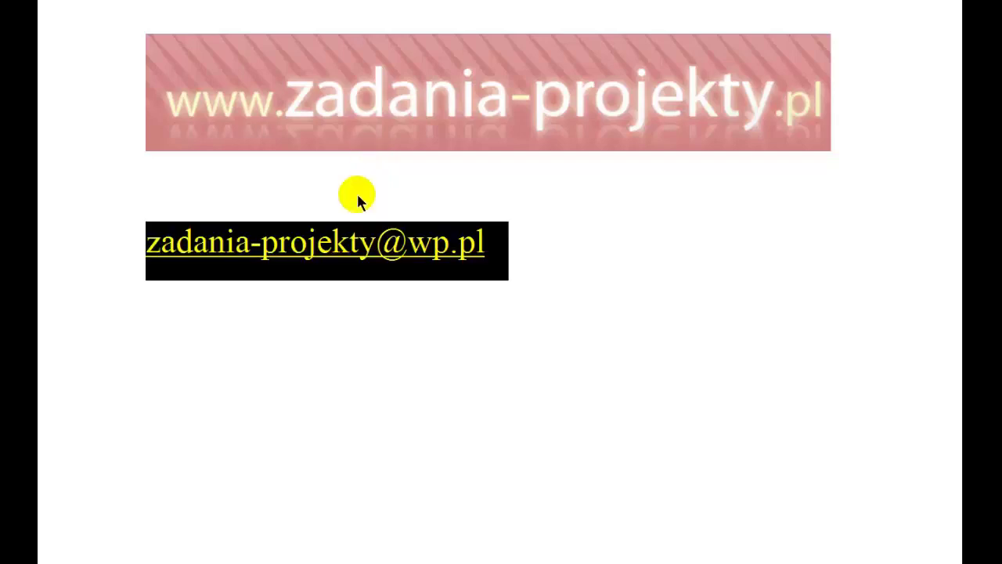